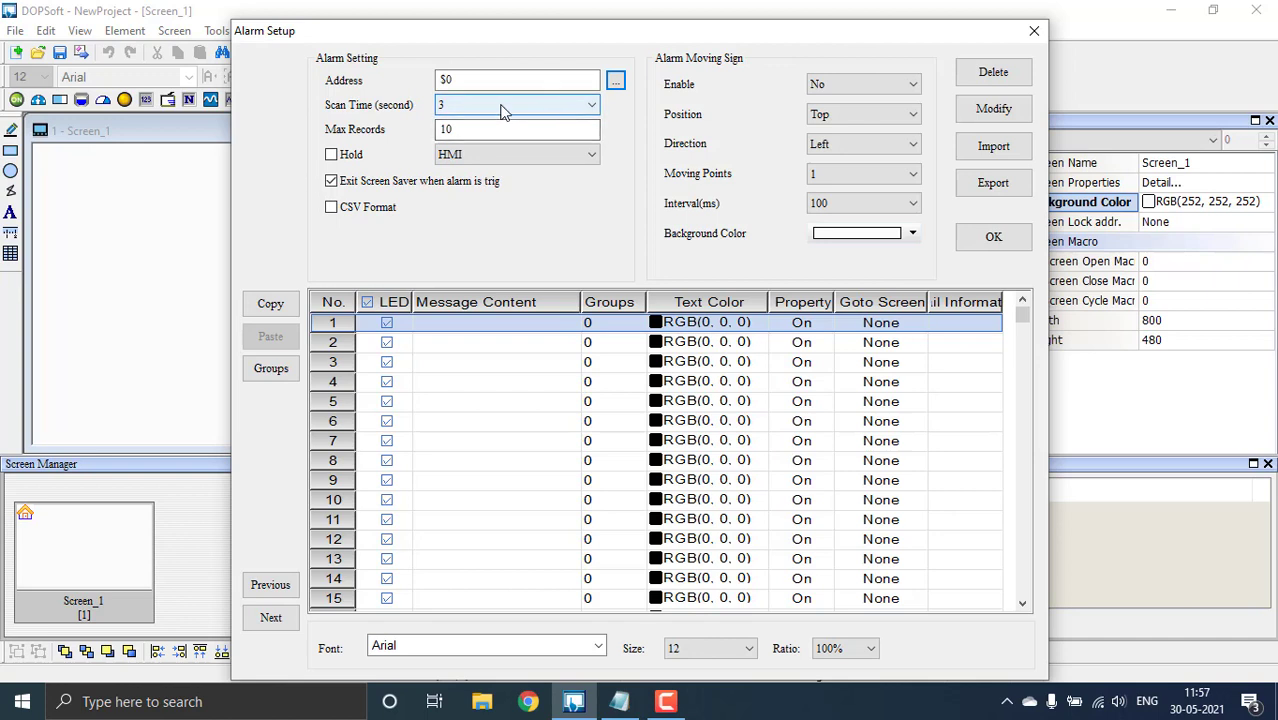
- Set the alarm scan time to 1 second and enable the alarm moving sign with its position at Bottom
left_click(519, 108)
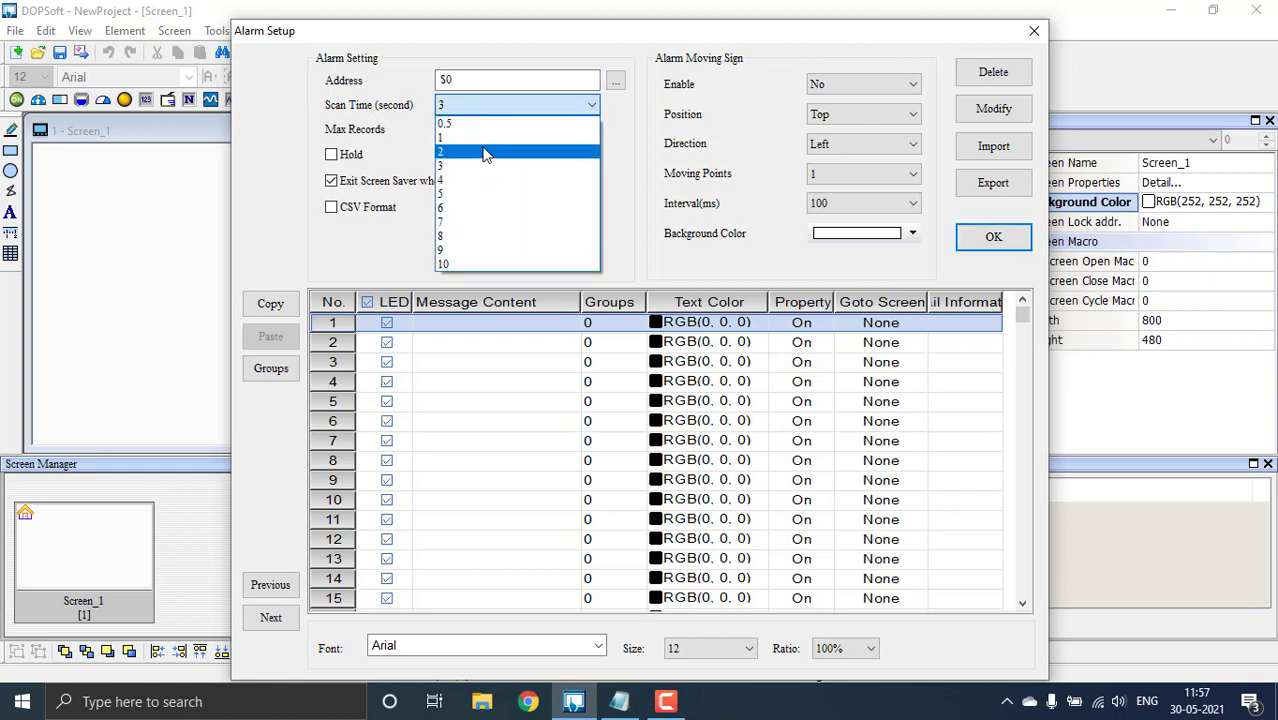
left_click(478, 137)
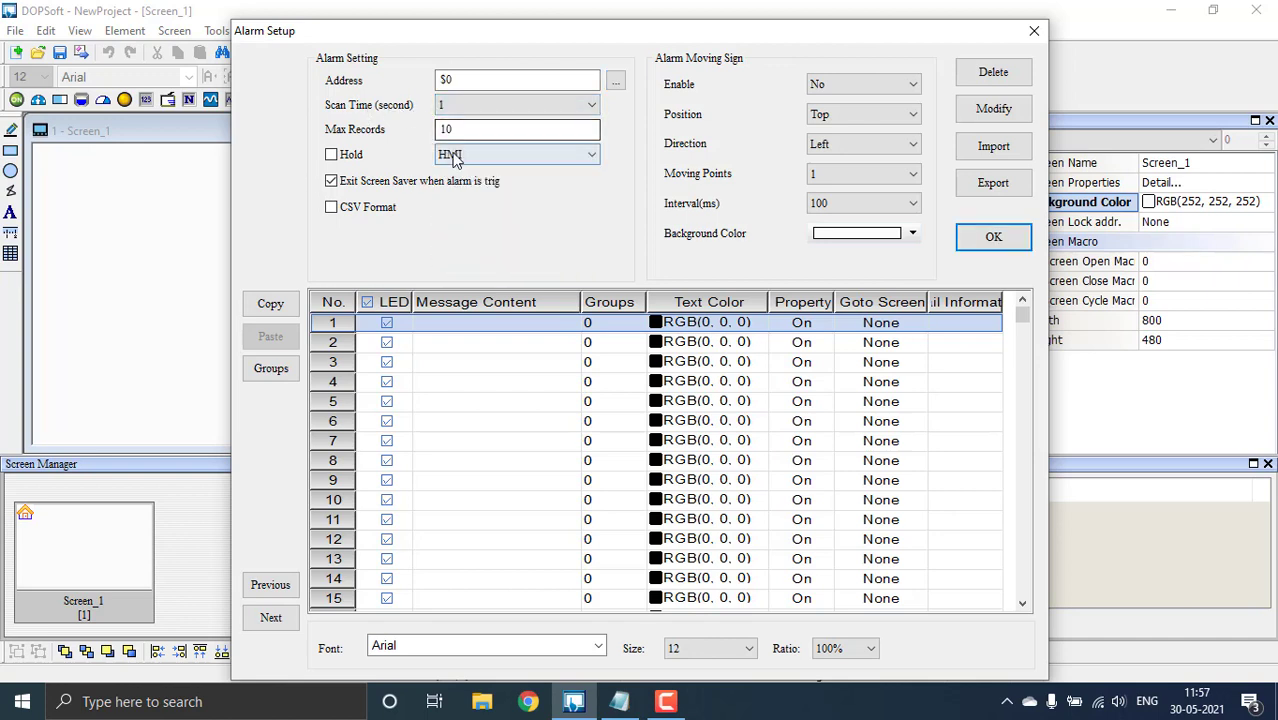
left_click(882, 87)
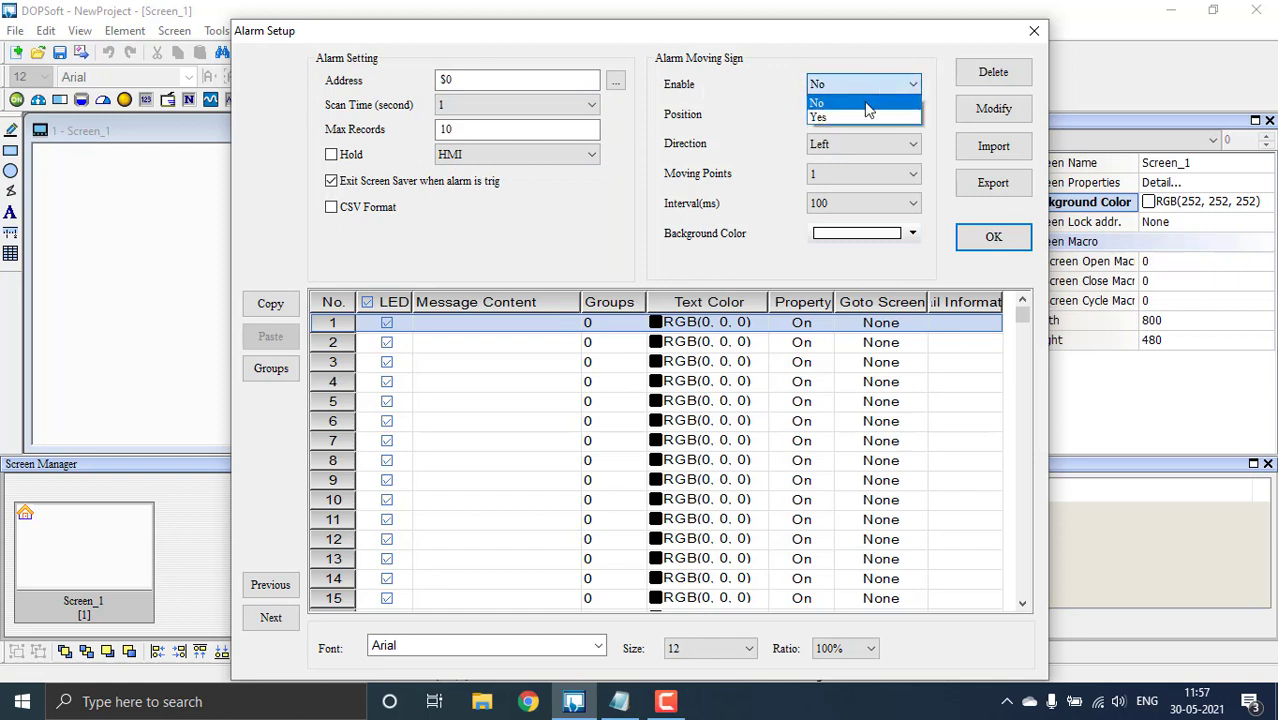
left_click(860, 112)
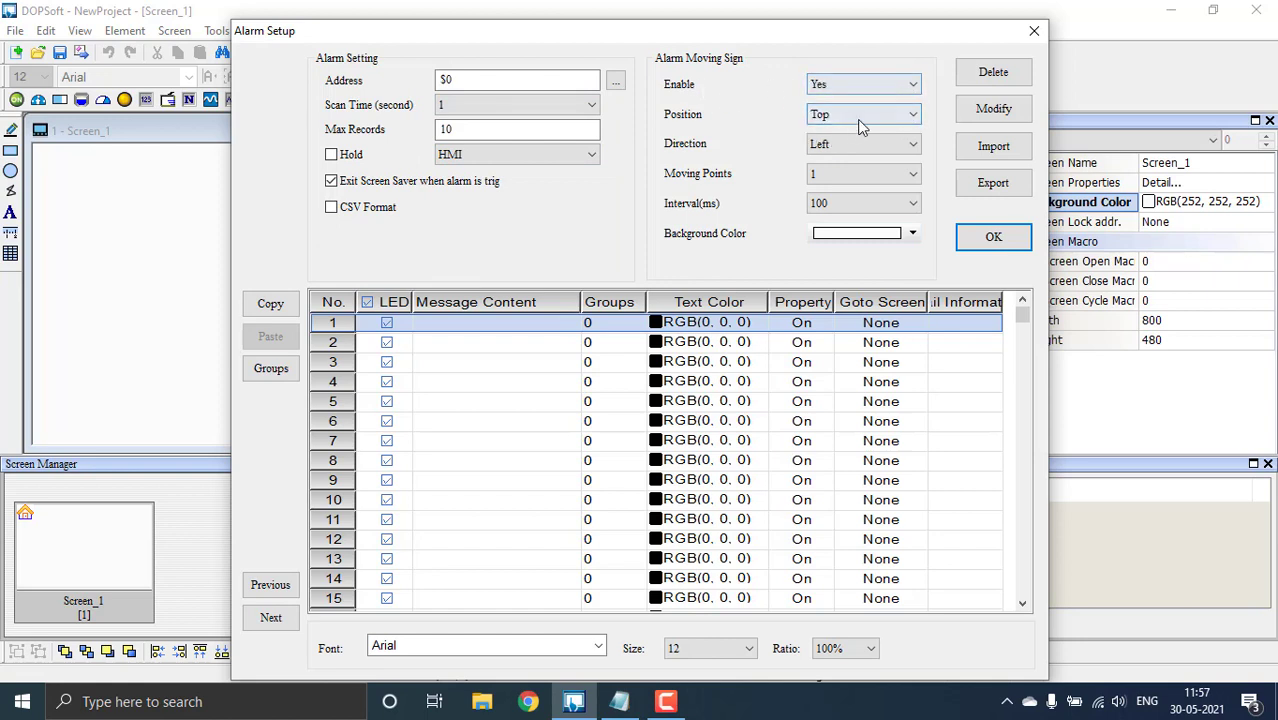
left_click(858, 117)
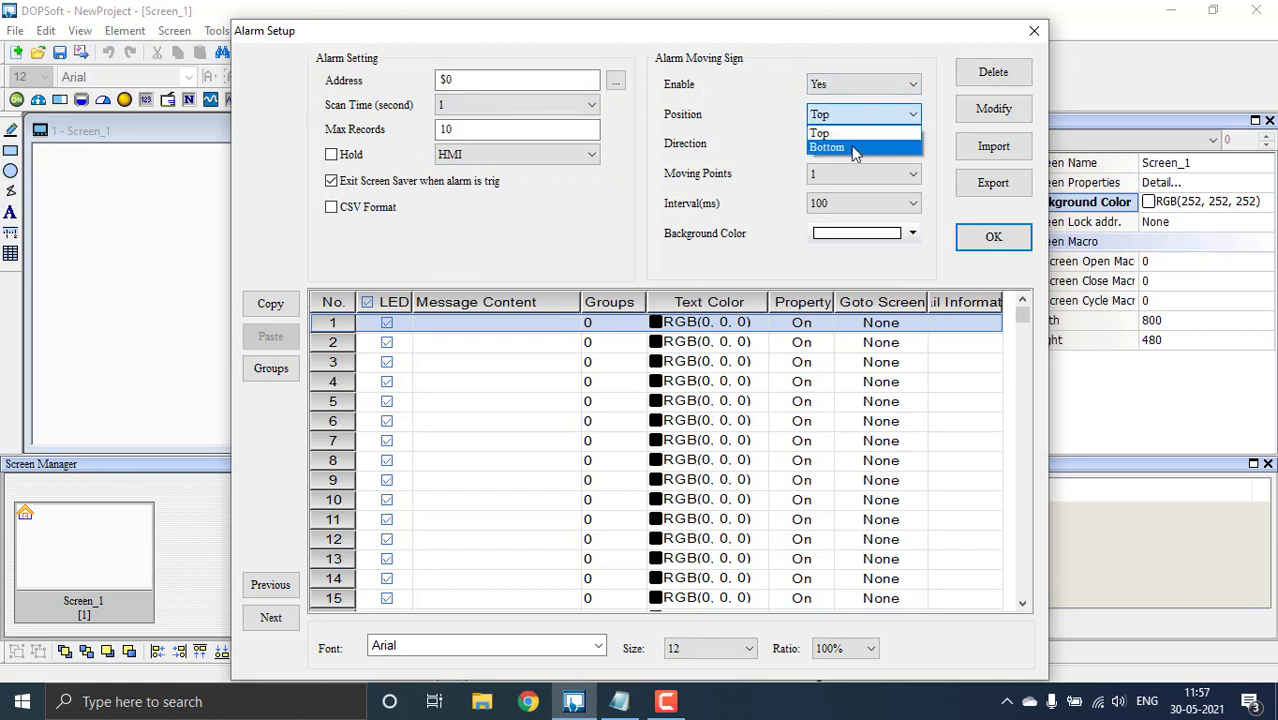
left_click(855, 148)
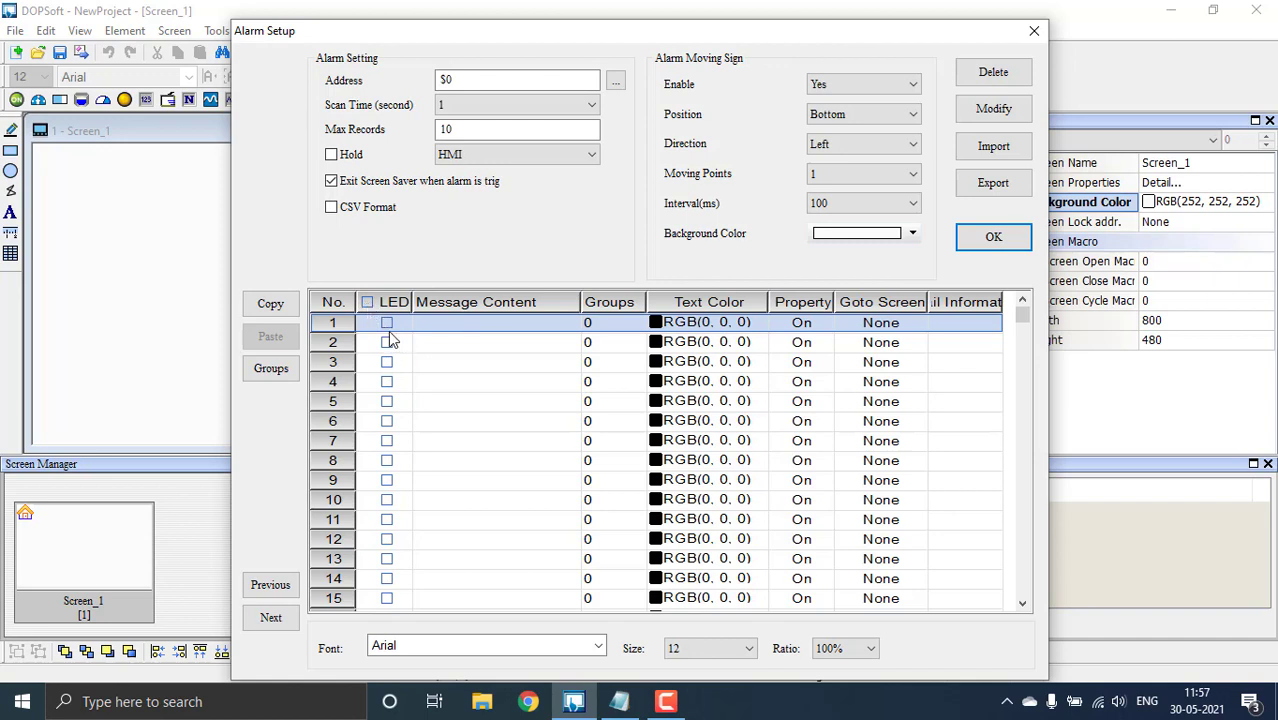
- Enable the LED option only for alarms 1 to 3 and assign those three alarms to group 1
left_click(387, 343)
left_click(387, 362)
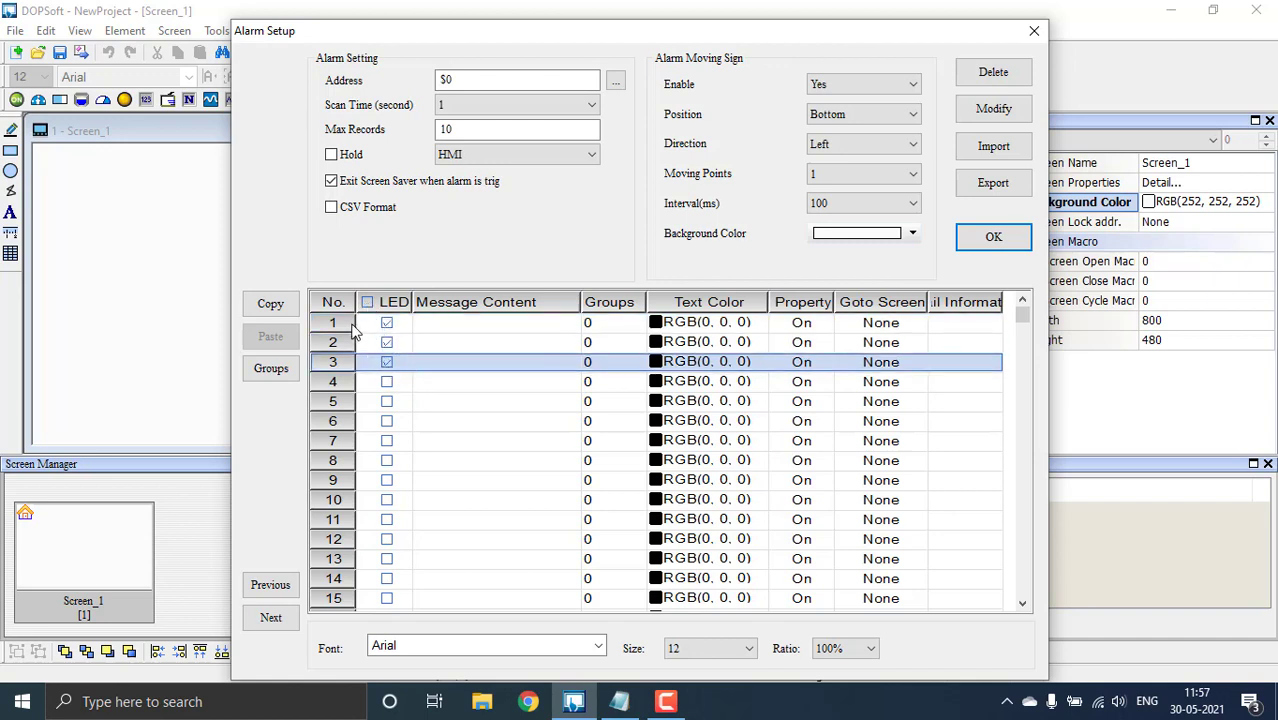
left_click(608, 323)
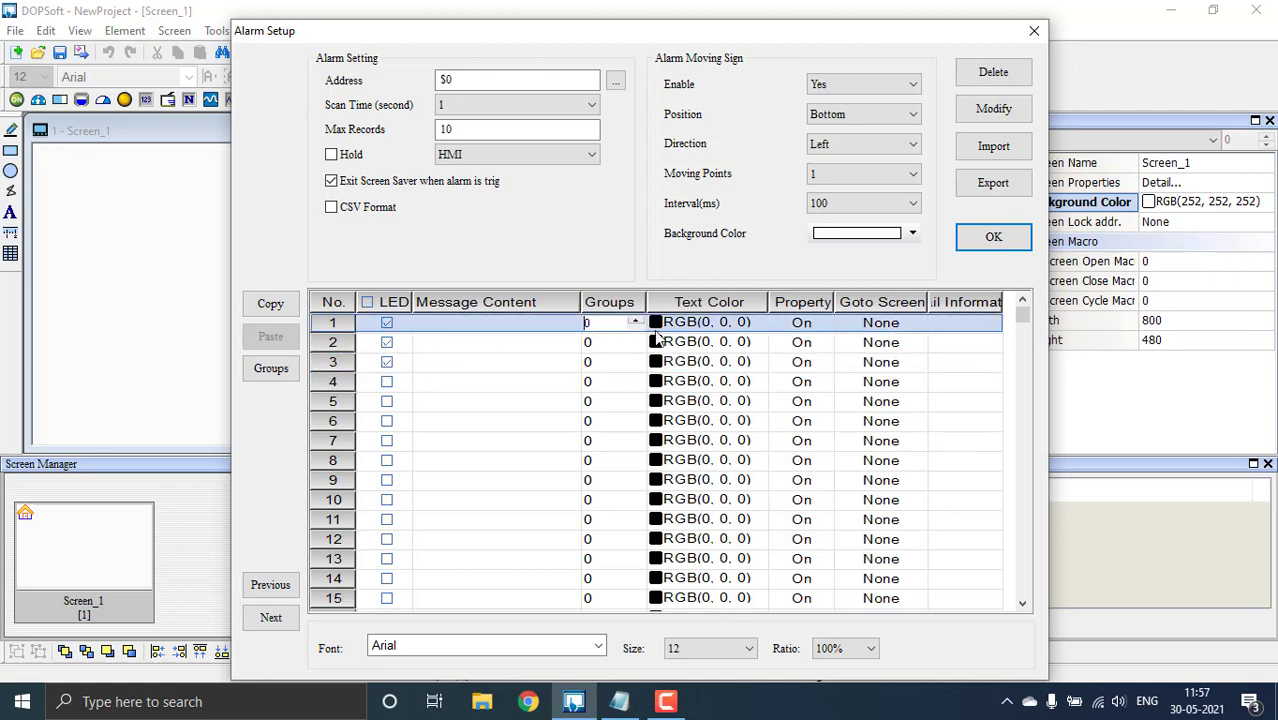
left_click(621, 342)
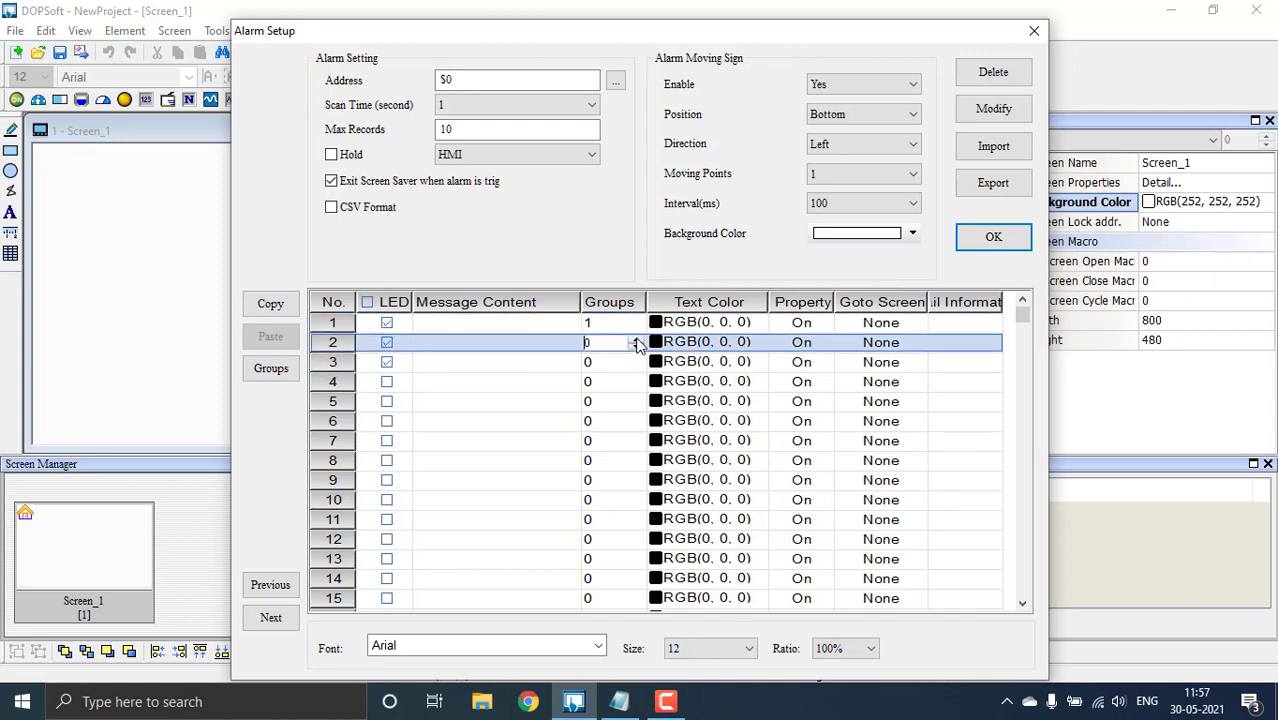
left_click(637, 339)
left_click(612, 364)
left_click(637, 359)
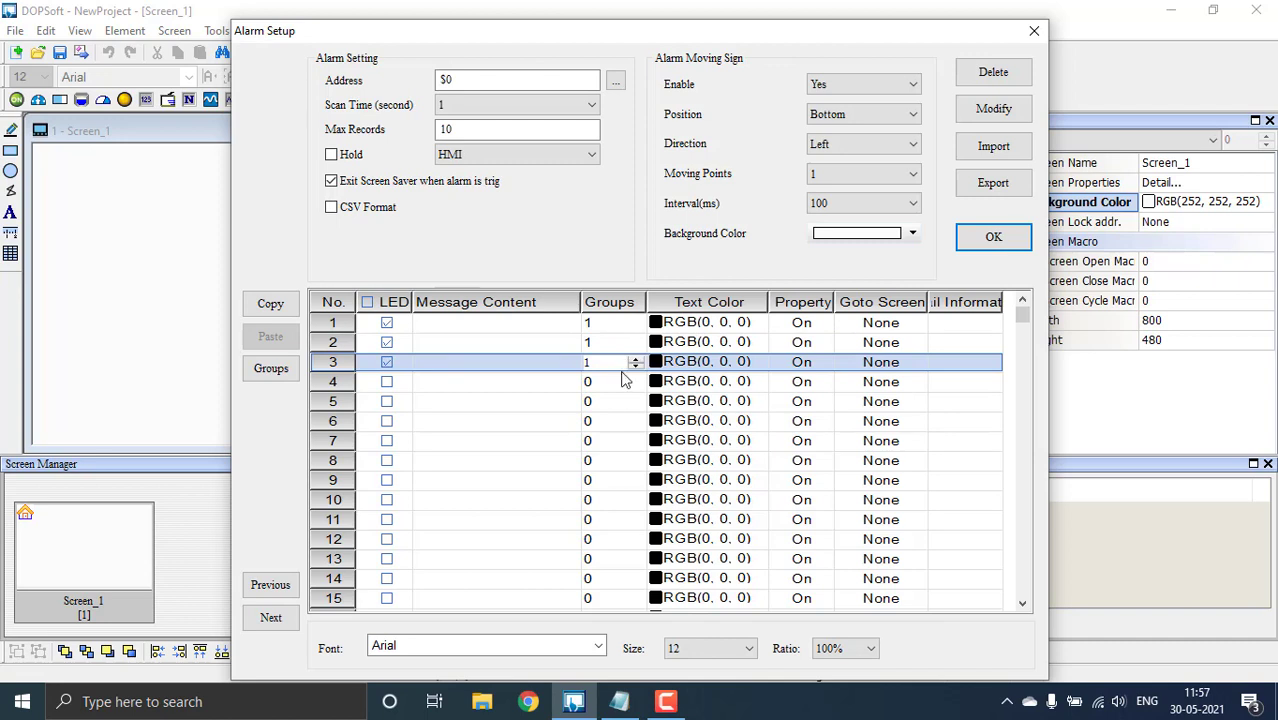
- Enter the message contents ALM1, ALM2 and ALM3 for alarms 1, 2 and 3
left_click(430, 324)
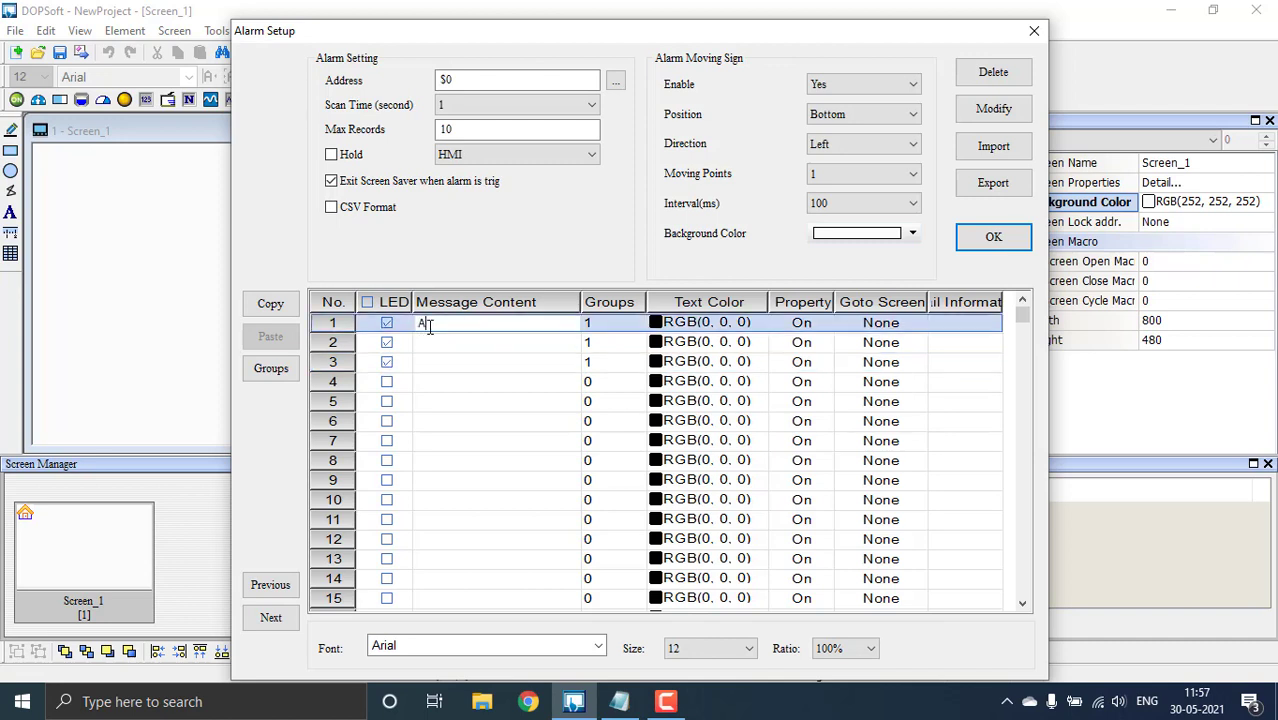
left_click(479, 342)
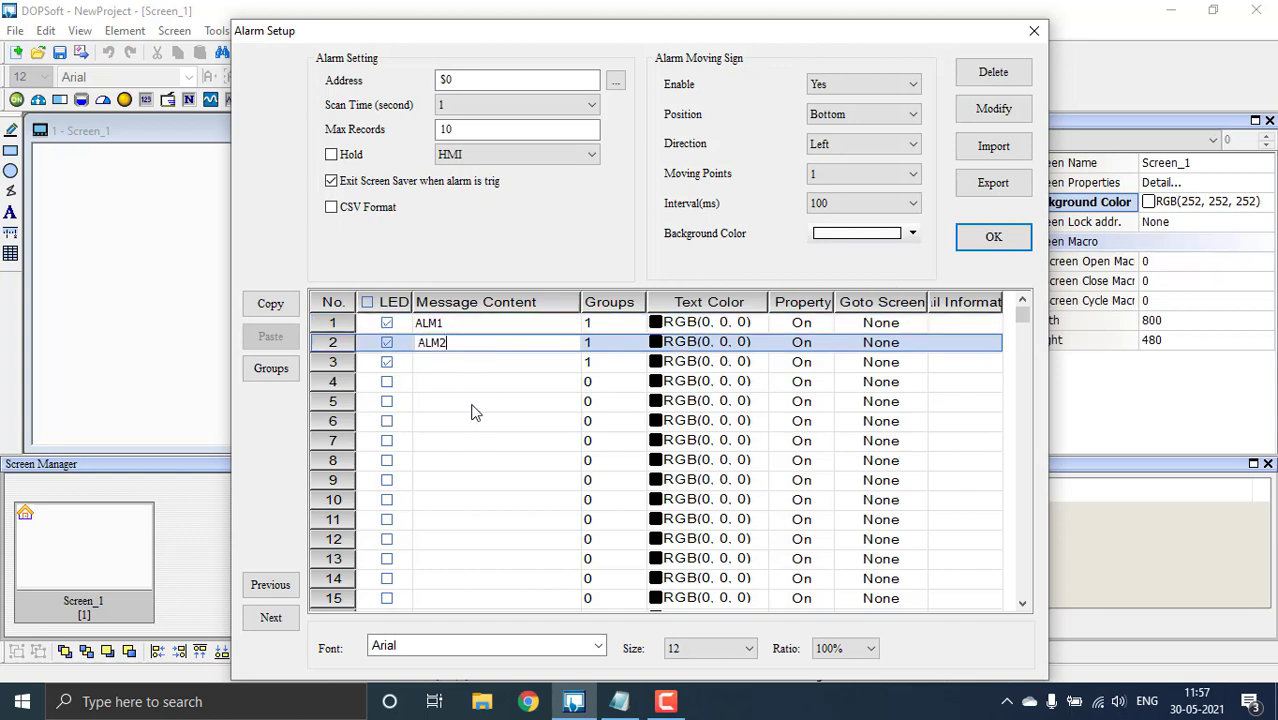
left_click(466, 362)
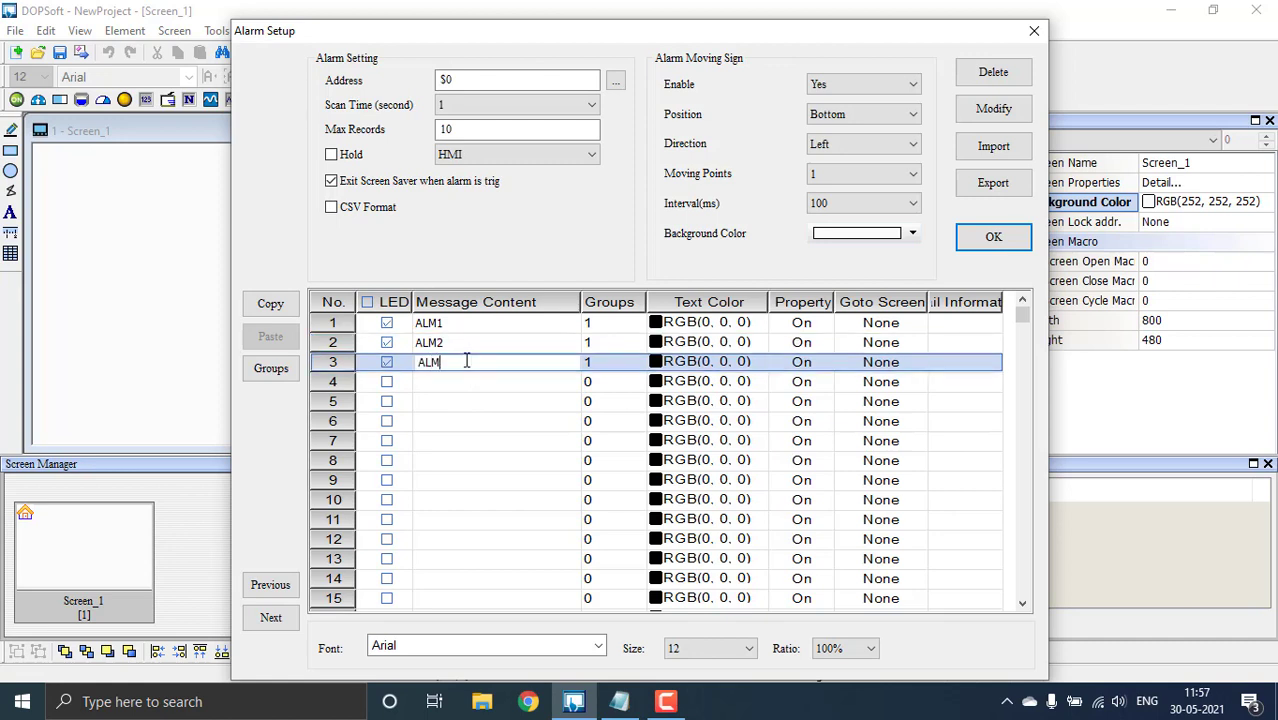
type("ALM3")
- Set the text color of ALM1 to red, RGB(255, 0, 0)
left_click(653, 330)
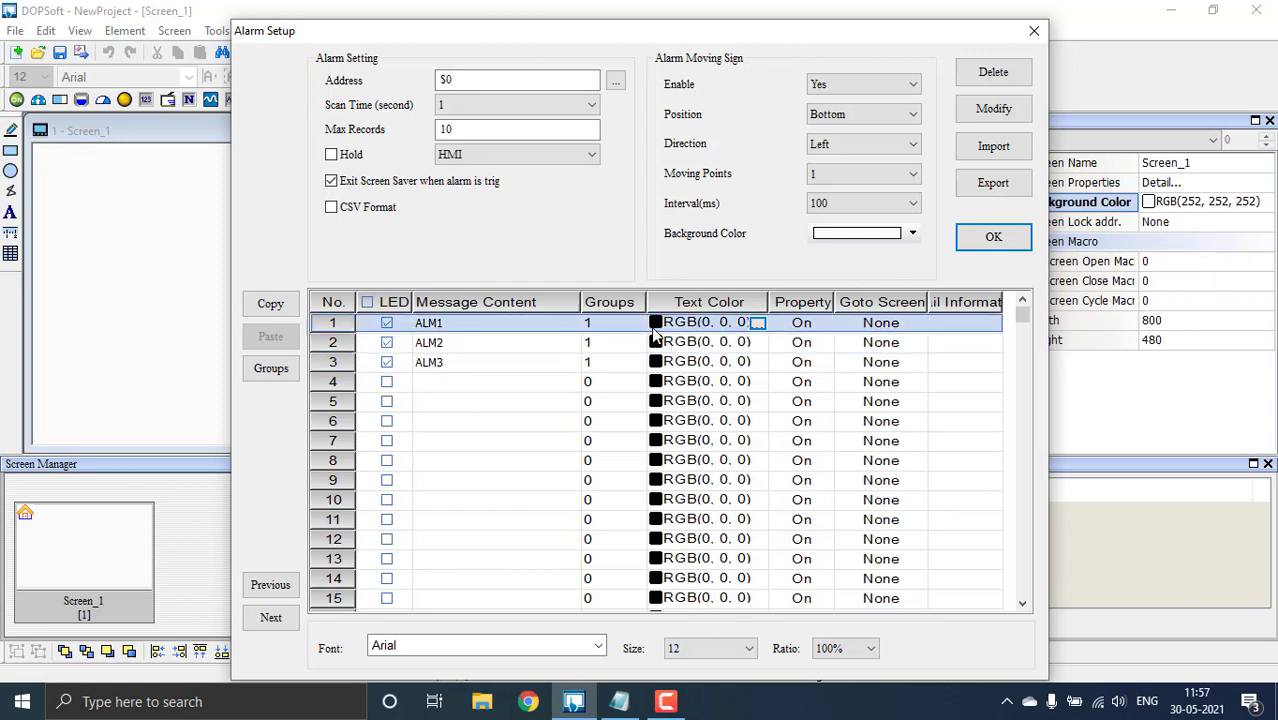
left_click(757, 322)
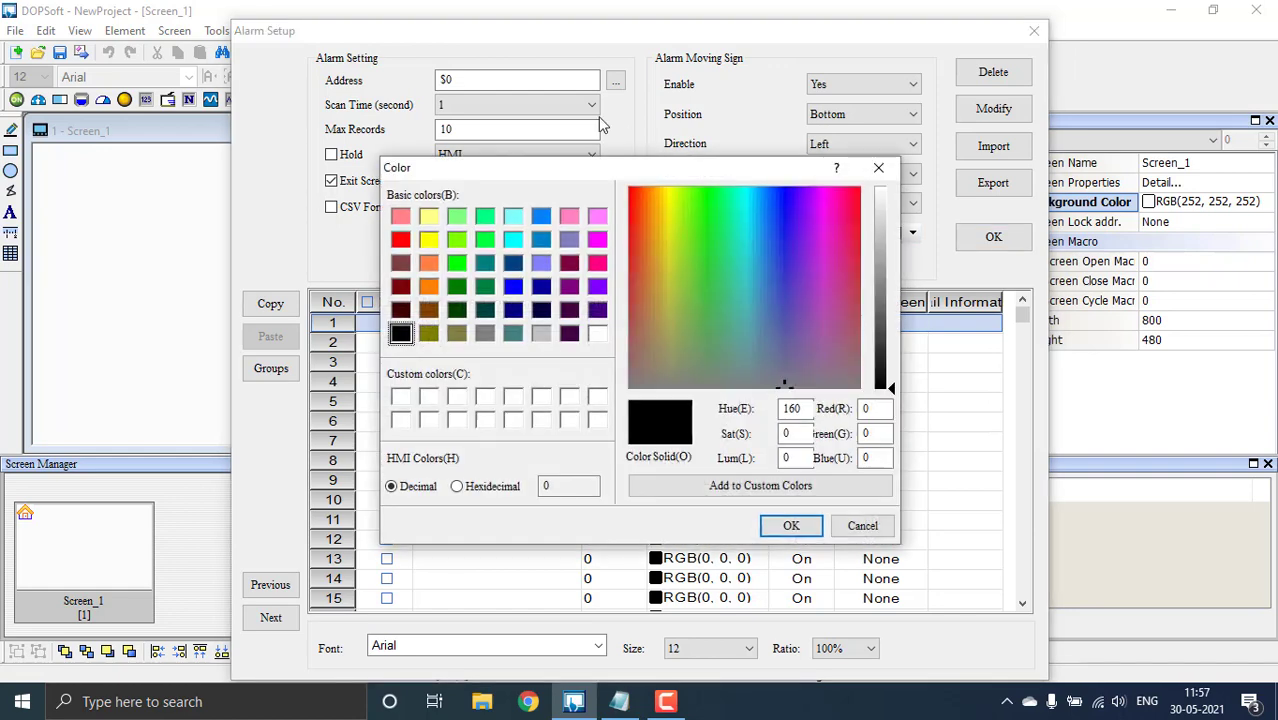
left_click(399, 242)
left_click(808, 528)
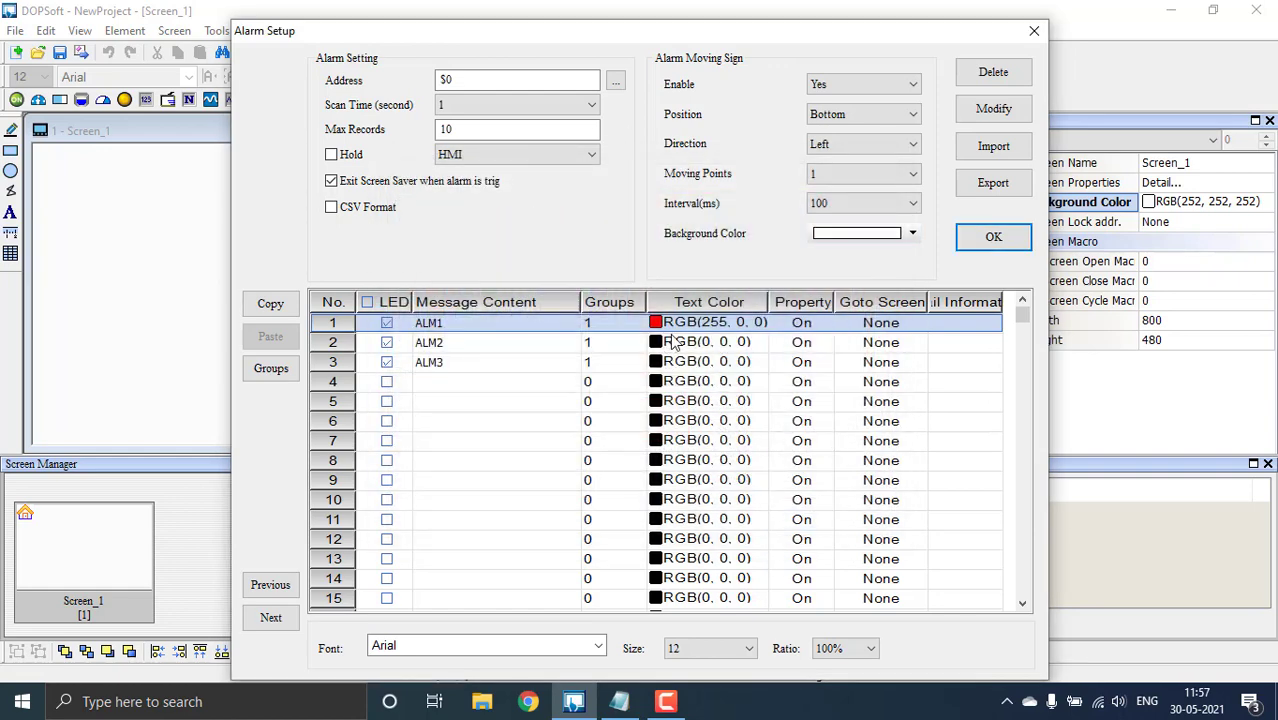
- Set the text color of ALM2 to blue, RGB(0, 0, 255)
left_click(672, 342)
left_click(757, 342)
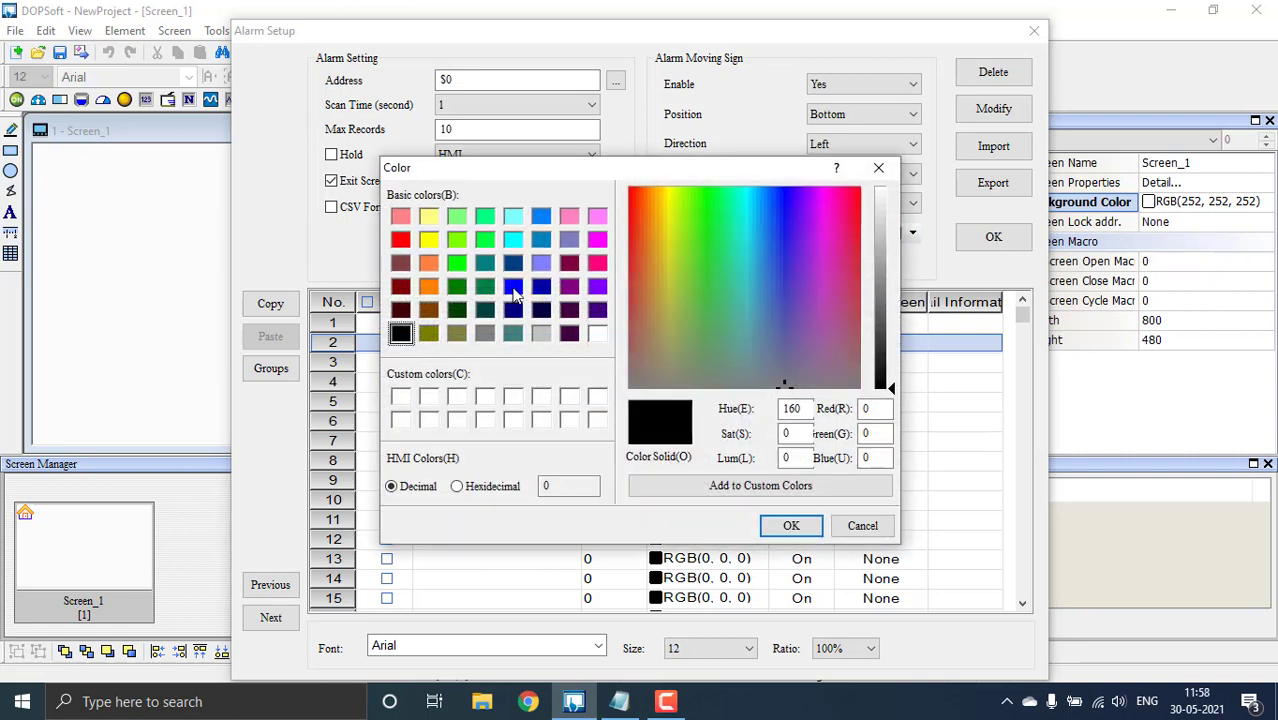
left_click(512, 288)
left_click(791, 525)
- Set the text color of ALM3 to green, RGB(0, 255, 0)
left_click(715, 369)
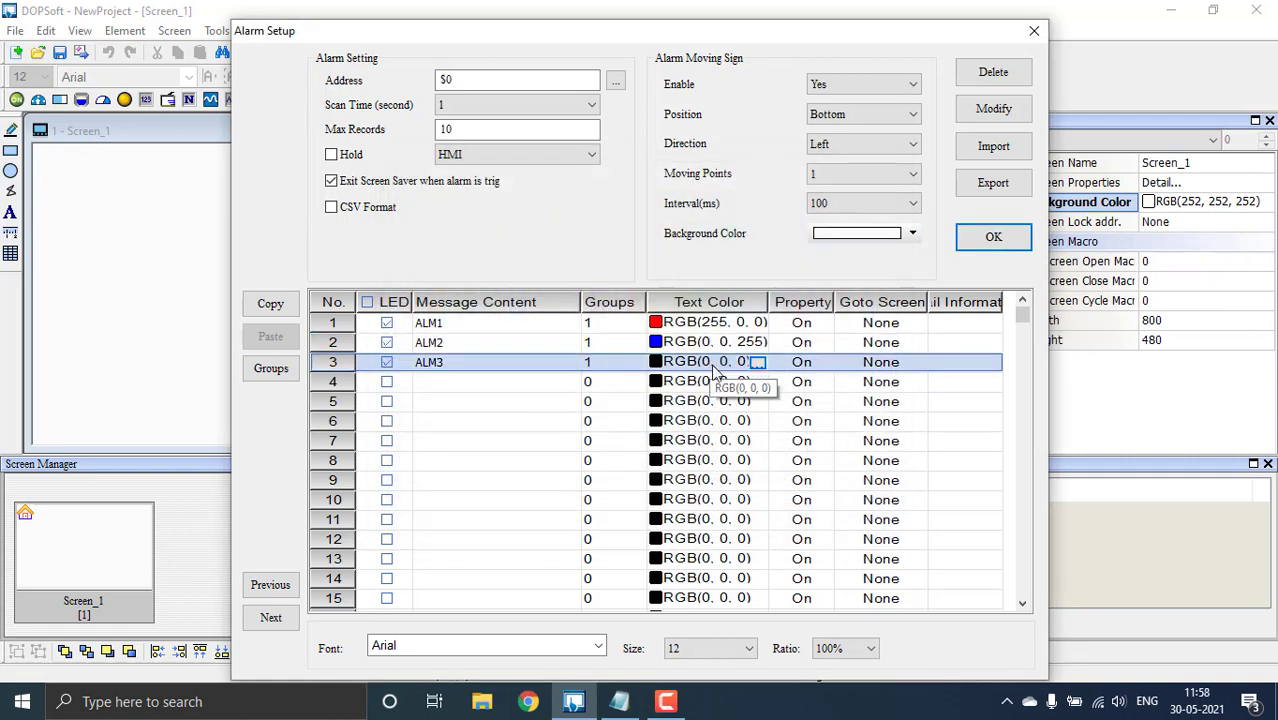
left_click(757, 362)
left_click(456, 263)
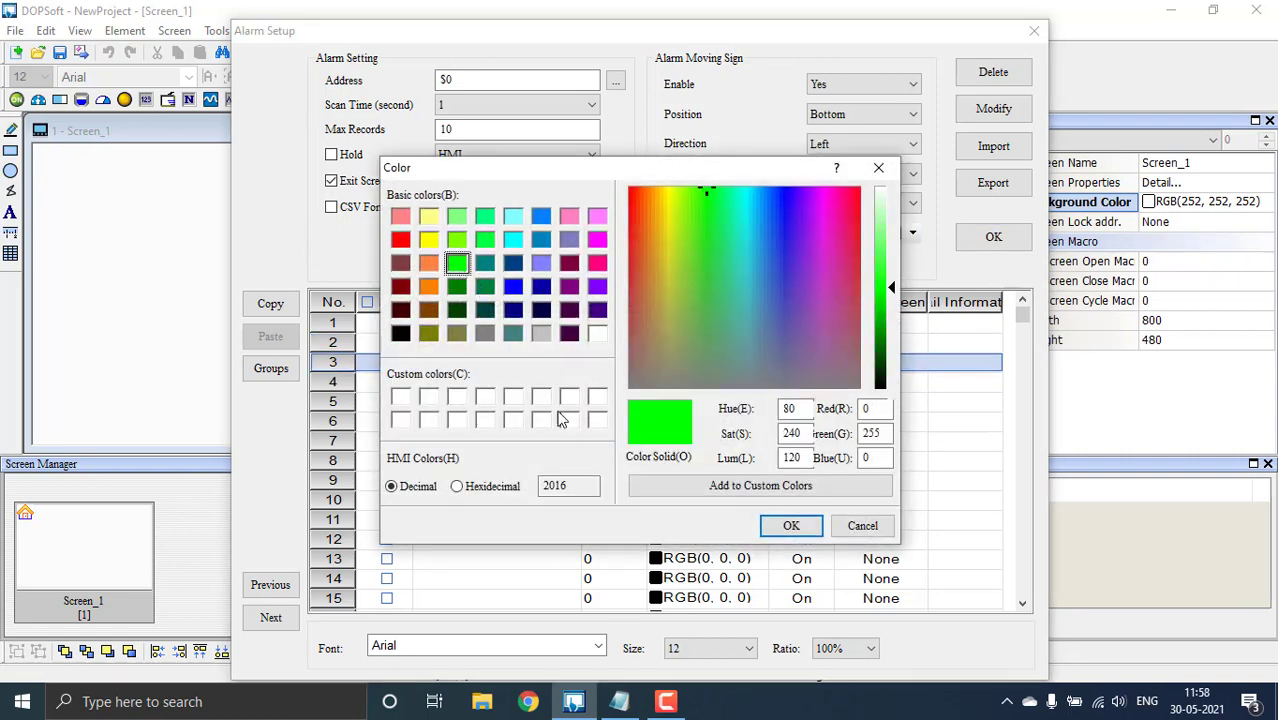
left_click(791, 525)
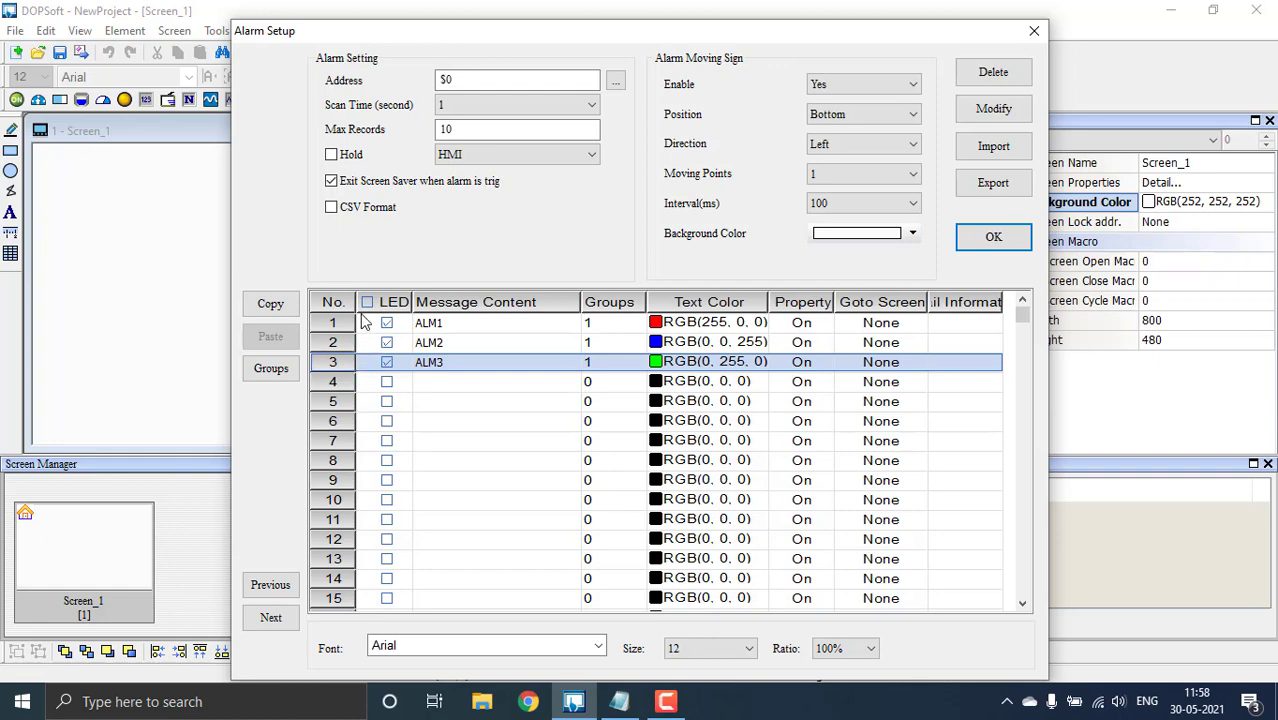
- Switch to Notepad, examine the 8421 binary-to-decimal table beside the alarm list, and put the notes away
left_click(619, 701)
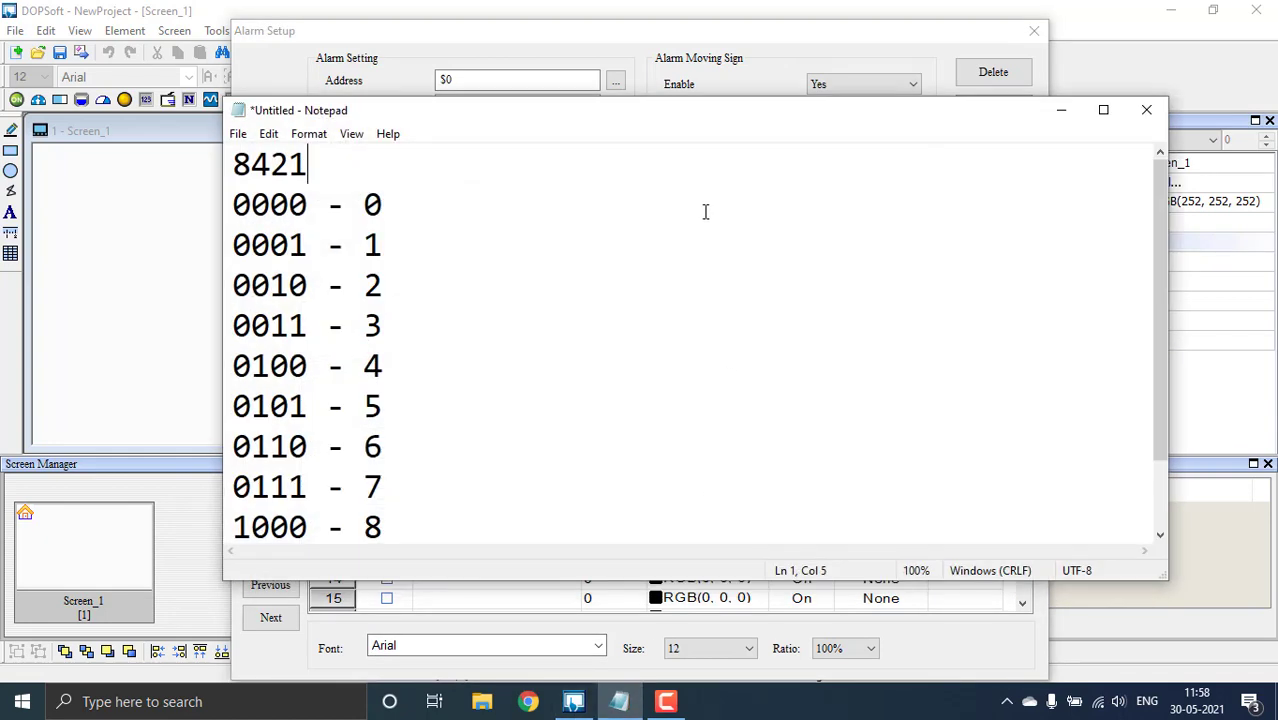
left_click_drag(679, 116, 1186, 86)
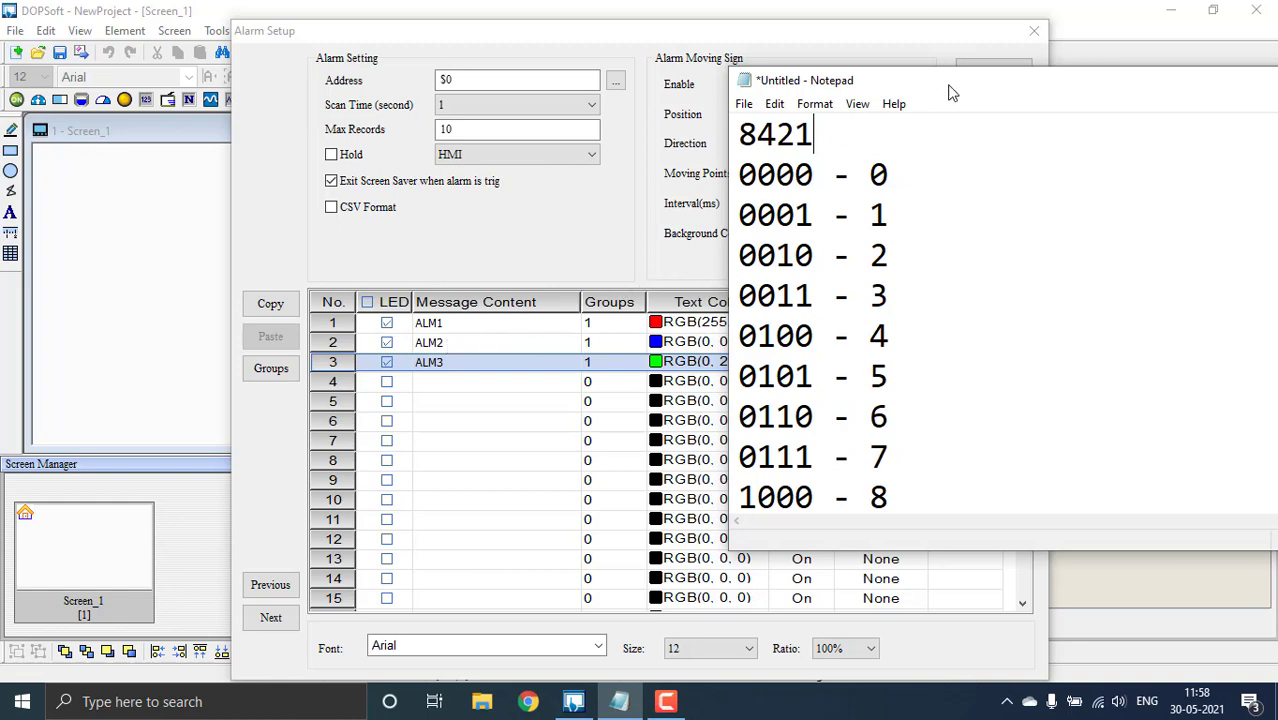
left_click_drag(952, 93, 408, 51)
left_click(1036, 47)
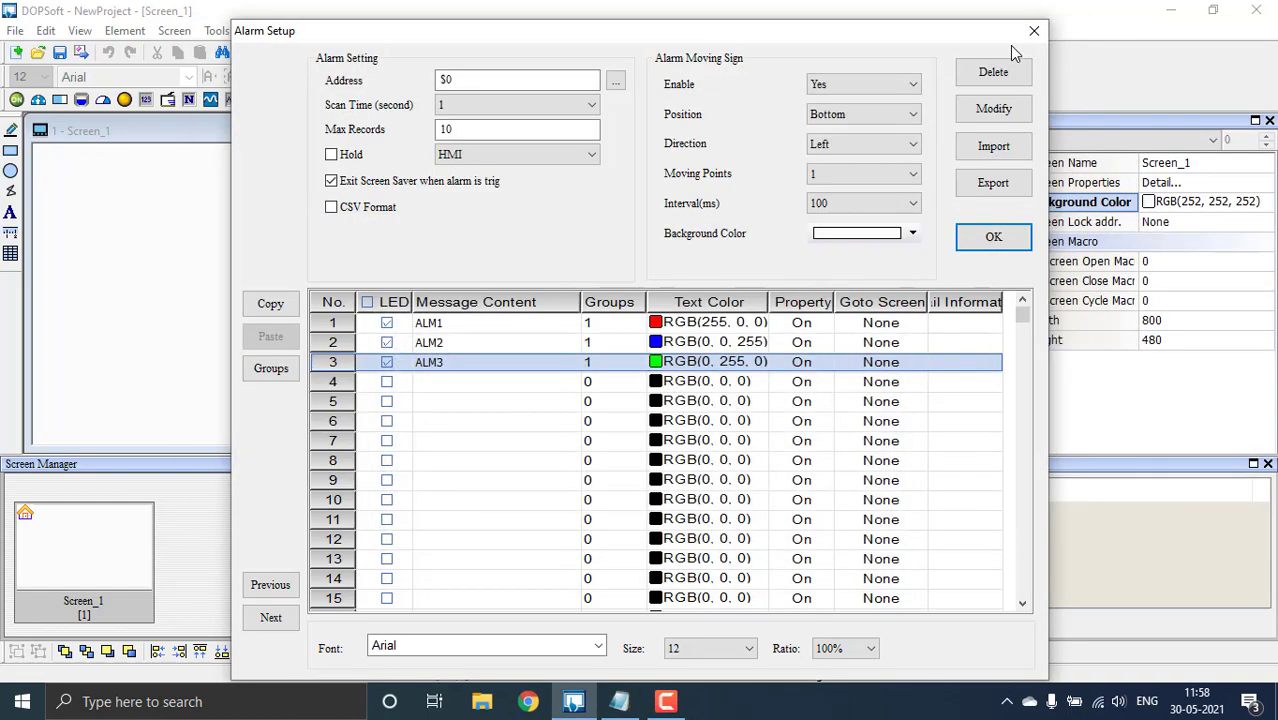
- Accept the alarm setup and place an Alarm History Table of about 332 × 123 in the upper-left area of Screen_1
left_click(993, 237)
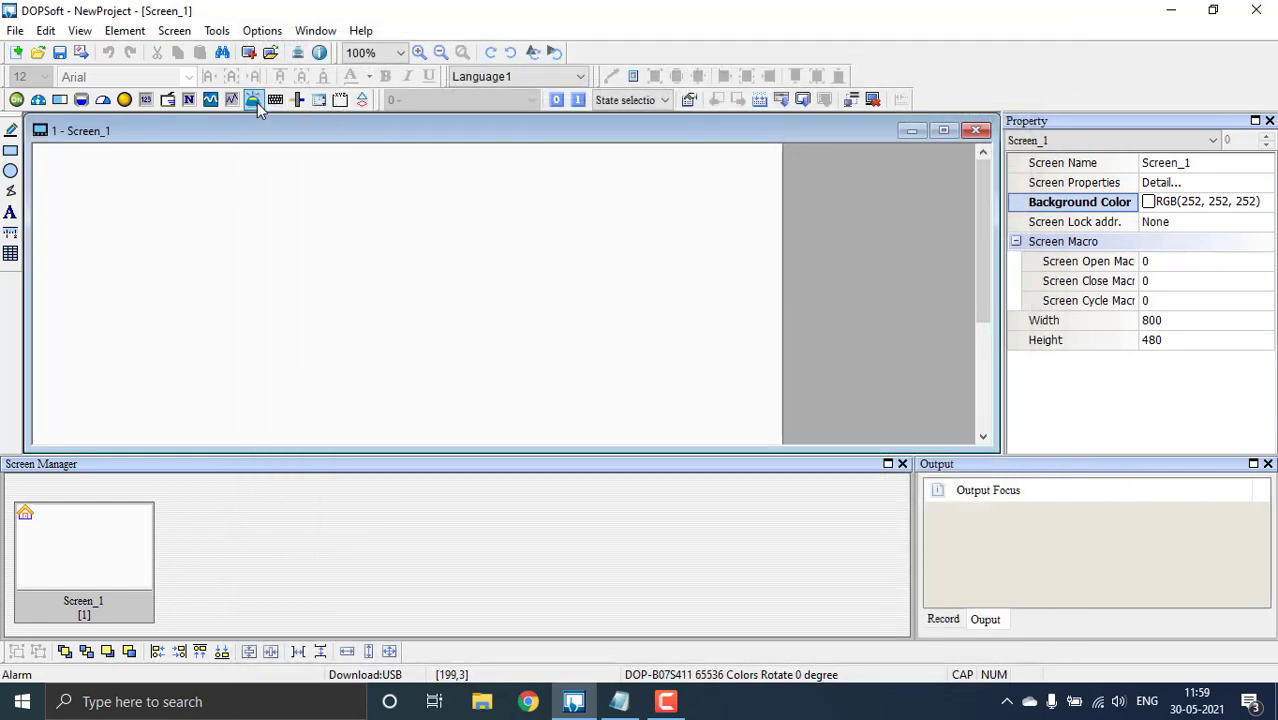
left_click(257, 102)
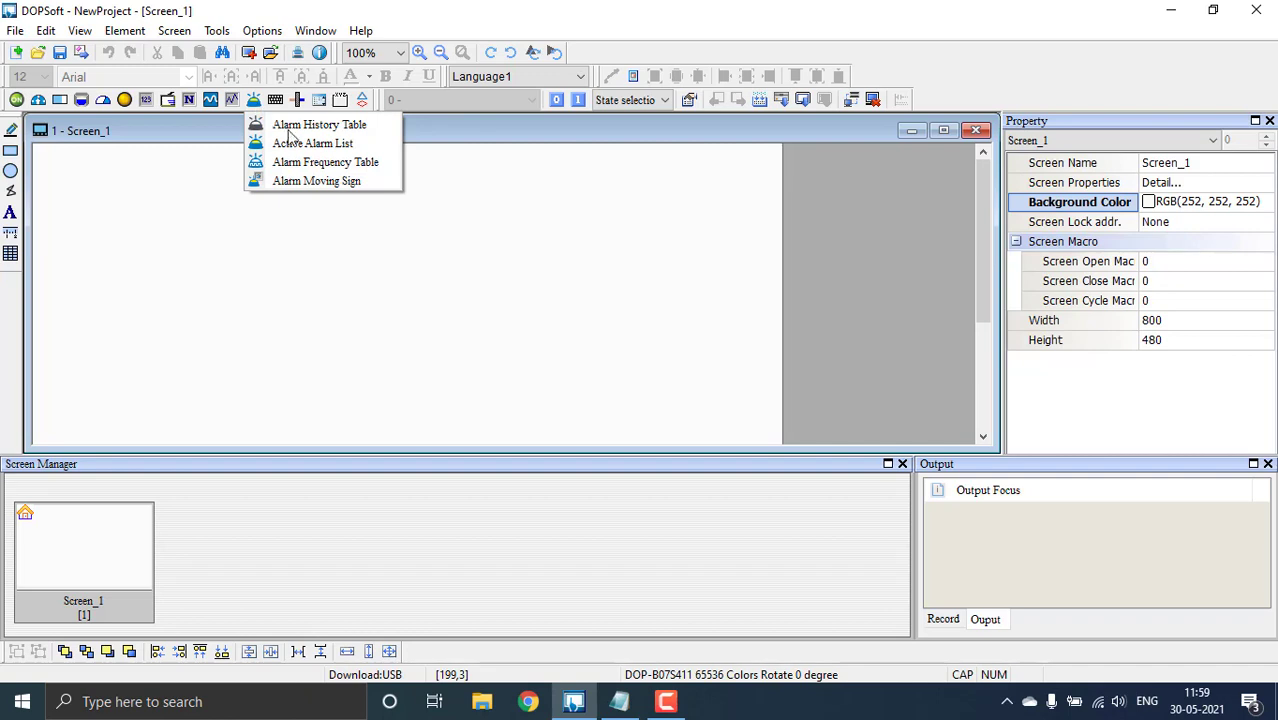
left_click(379, 126)
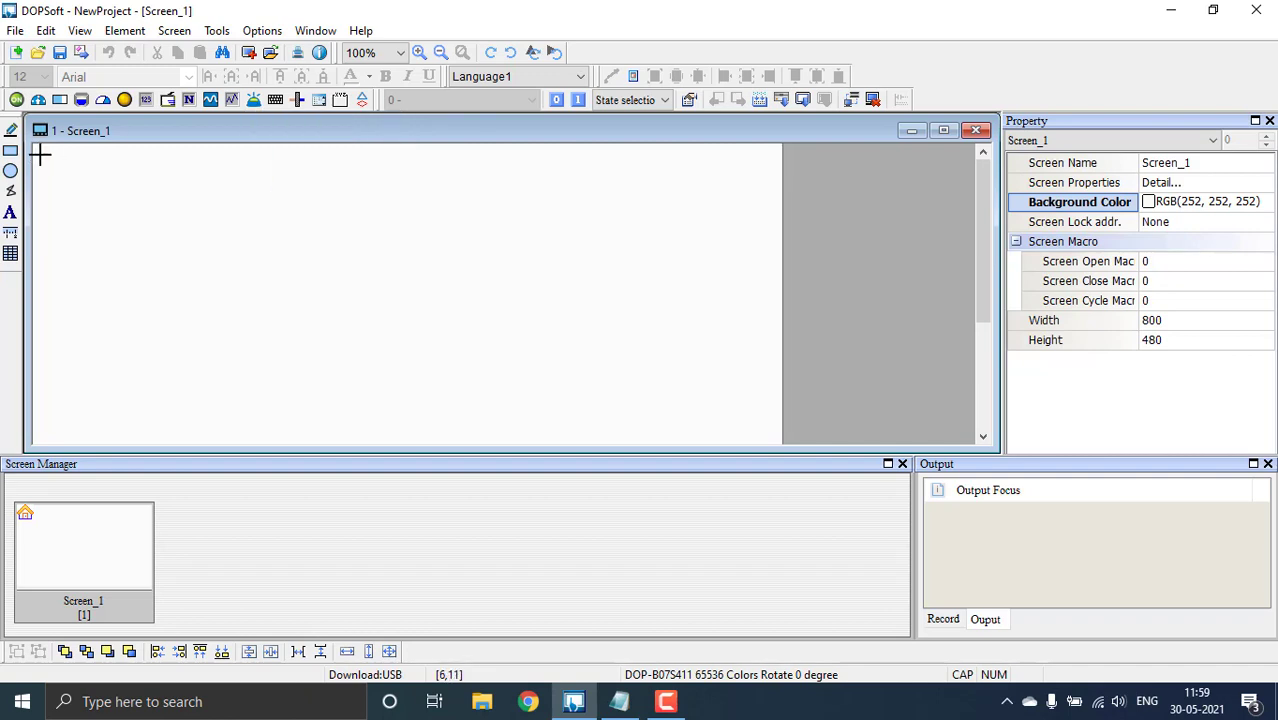
left_click_drag(42, 154, 353, 269)
- Place an Active Alarm List of about 332 × 144 directly below the alarm history table
left_click(256, 101)
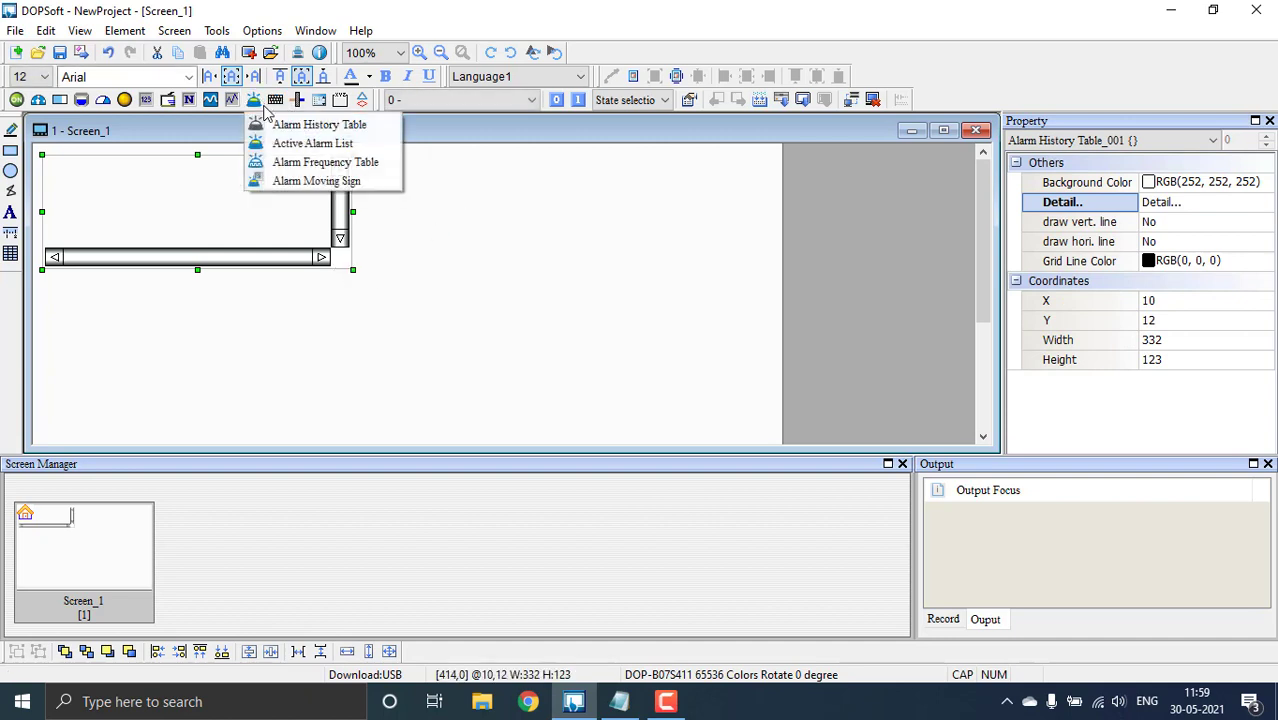
left_click(345, 150)
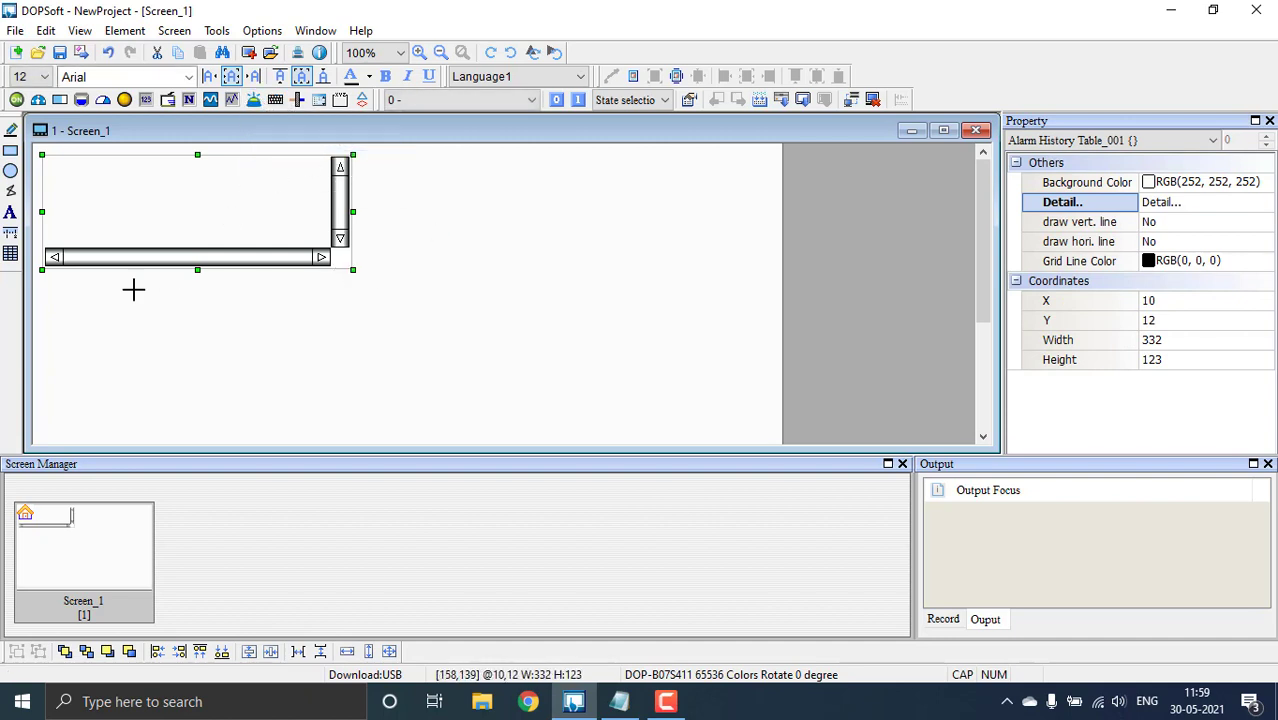
left_click_drag(257, 423, 354, 423)
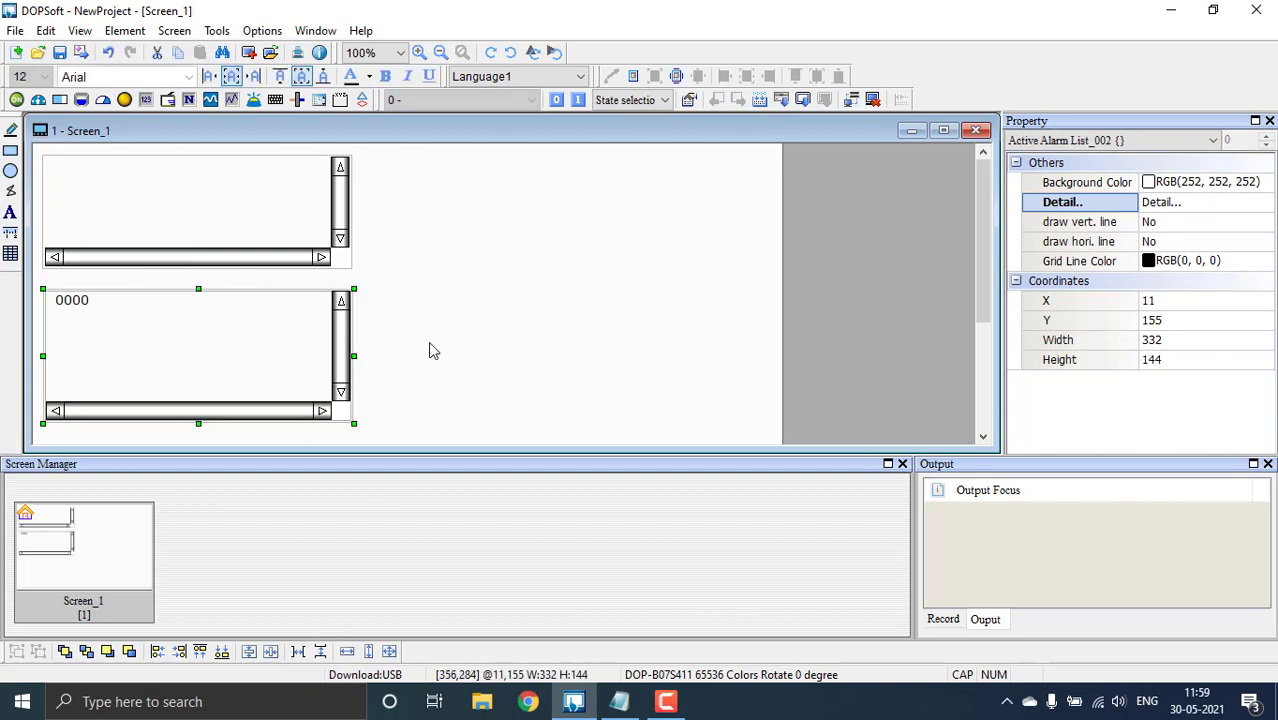
- Place an Alarm Frequency Table of about 382 × 120 to the right of the alarm history table
left_click(256, 101)
left_click(348, 163)
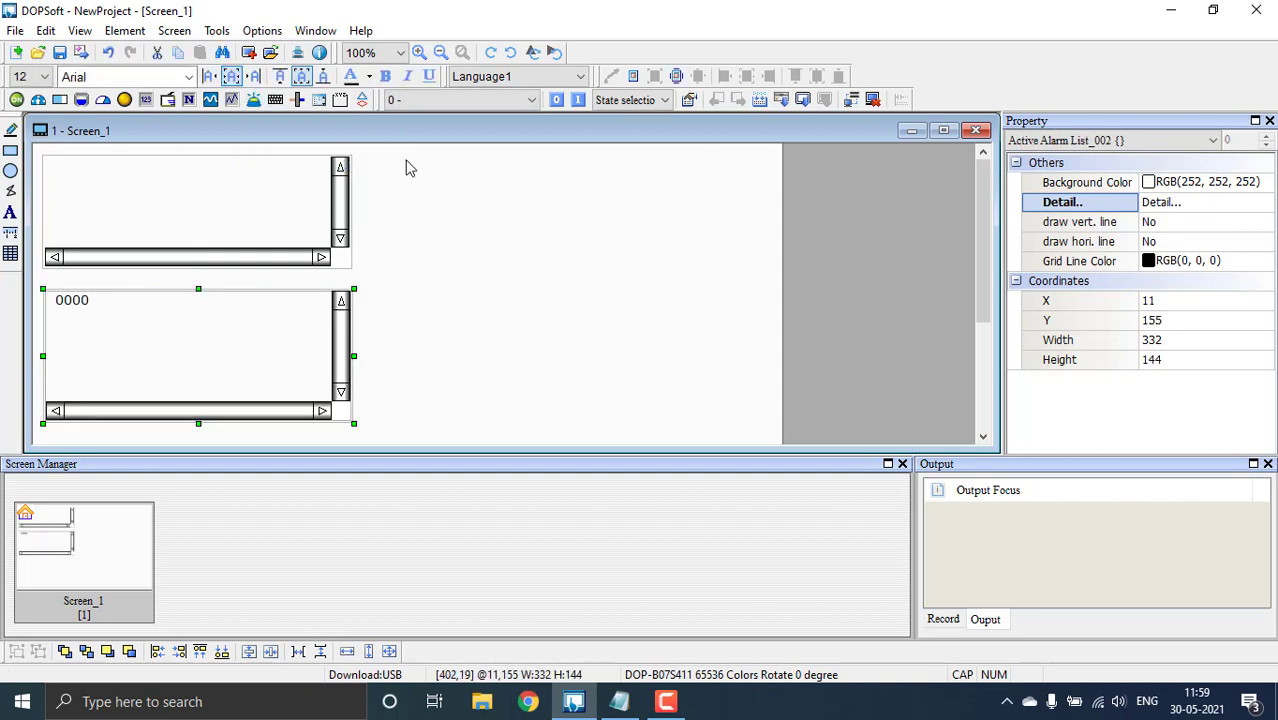
left_click_drag(370, 157, 727, 271)
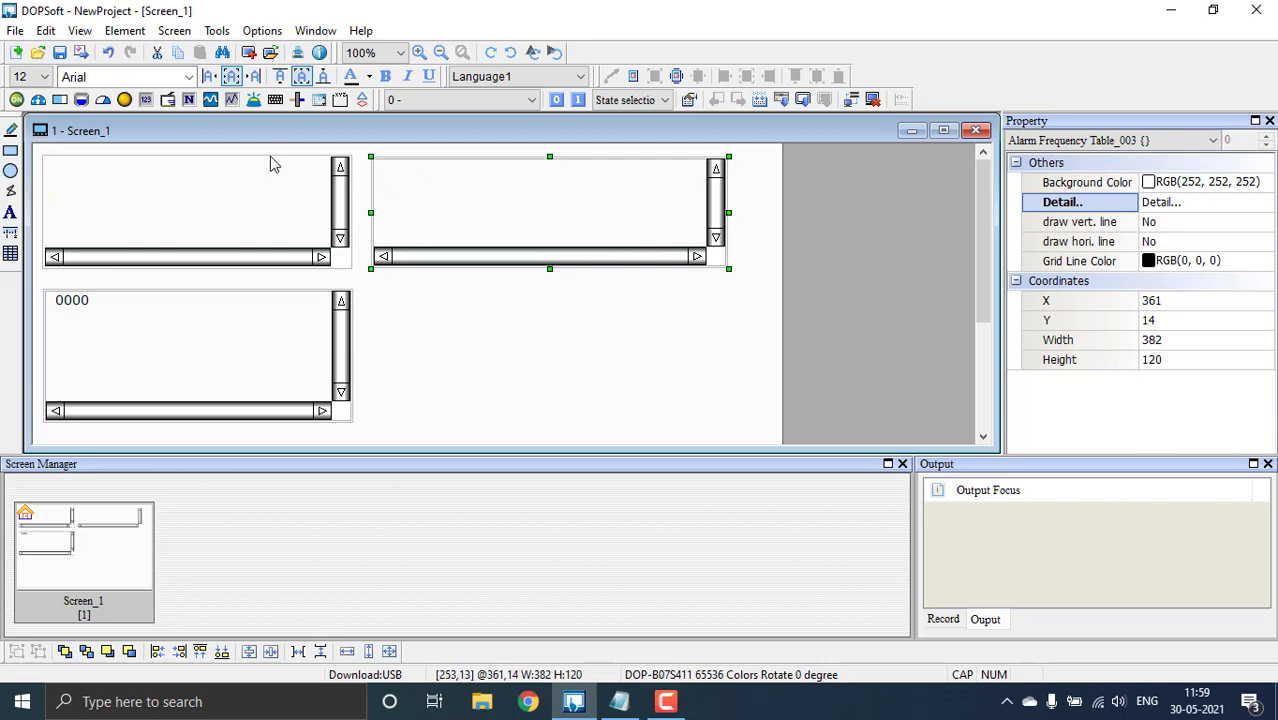
- Place a Numeric Entry element of about 278 × 86 below the alarm frequency table
left_click(191, 102)
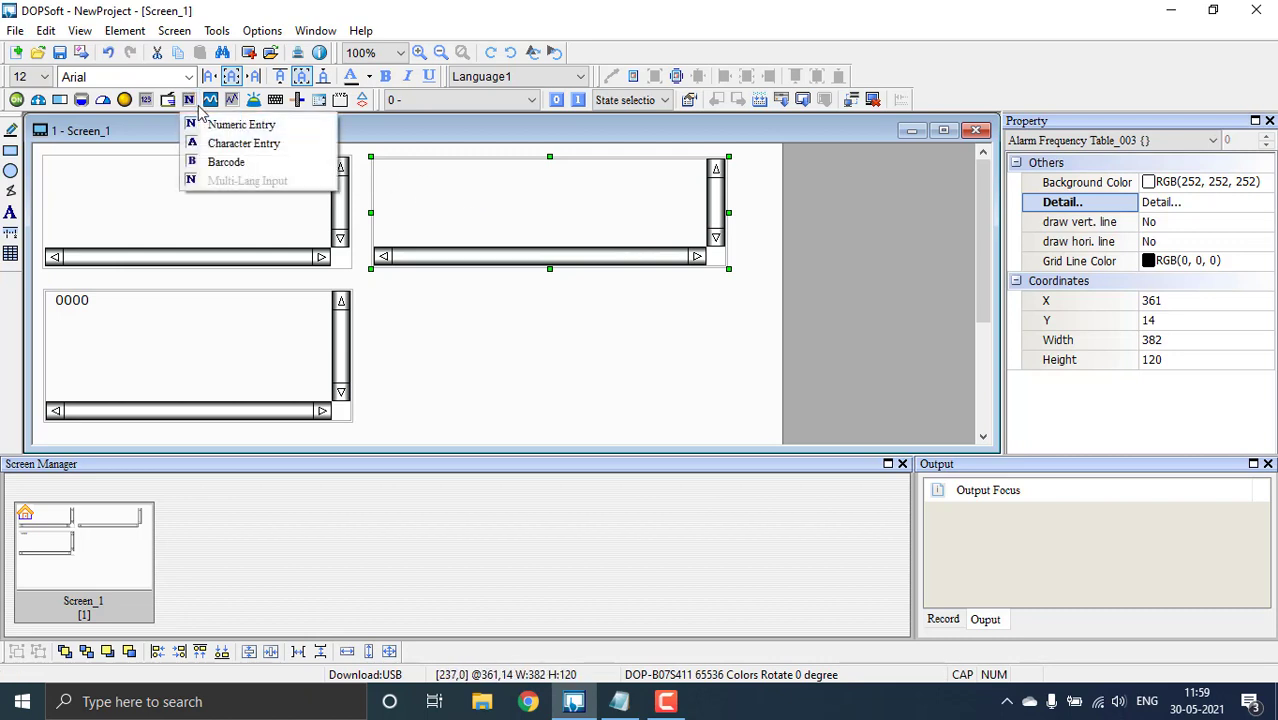
left_click(236, 124)
left_click_drag(427, 319, 685, 397)
left_click(778, 415)
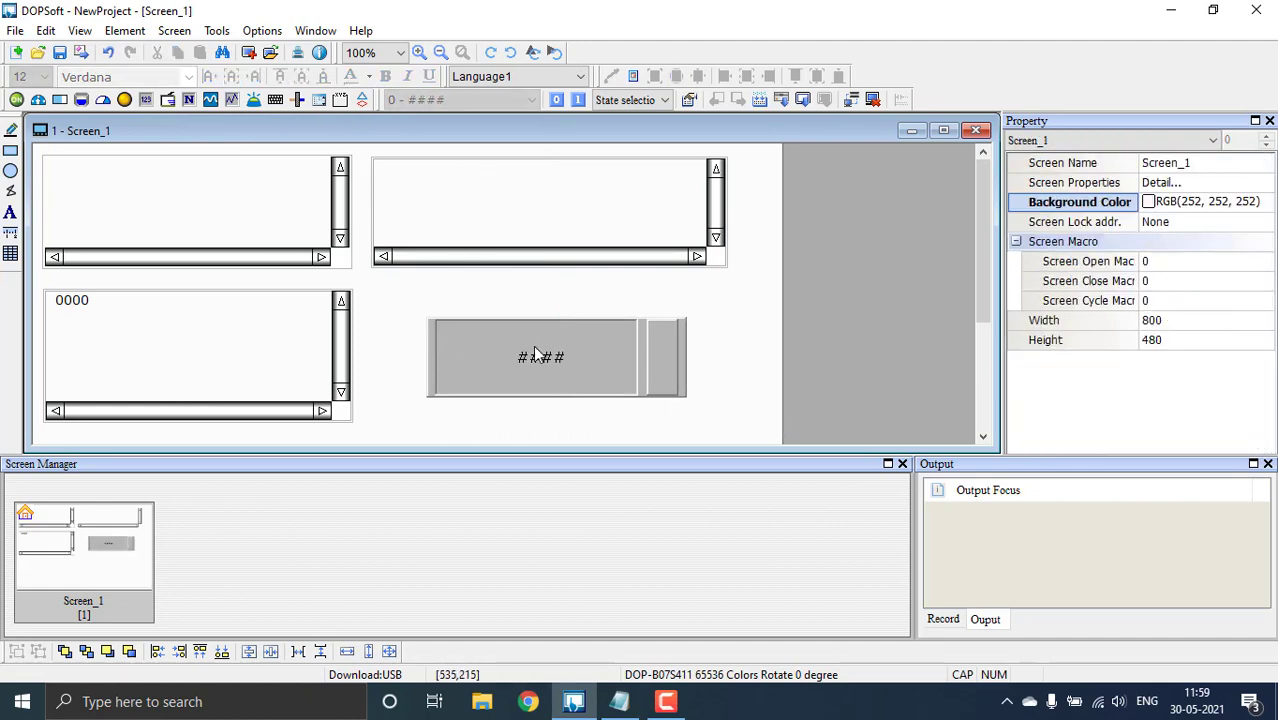
- Set the Numeric Entry's write address to internal memory word $0 and accept its settings
double_click(535, 356)
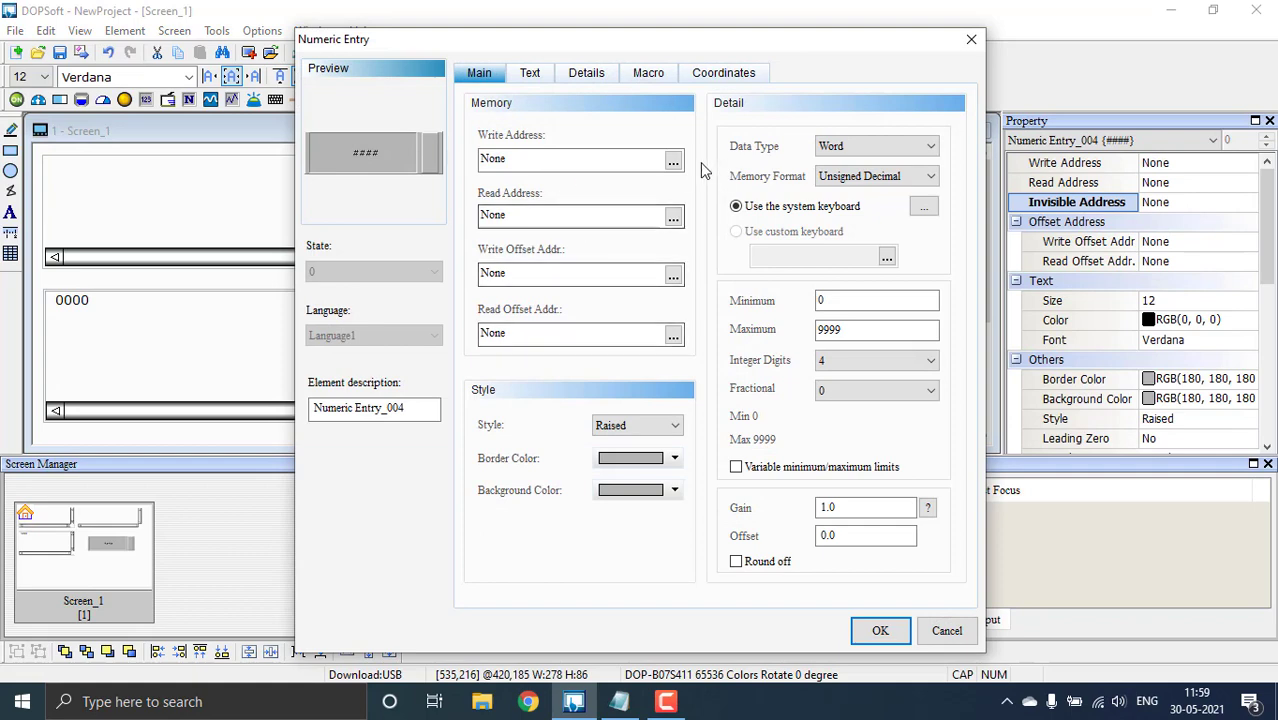
left_click(673, 161)
left_click(603, 163)
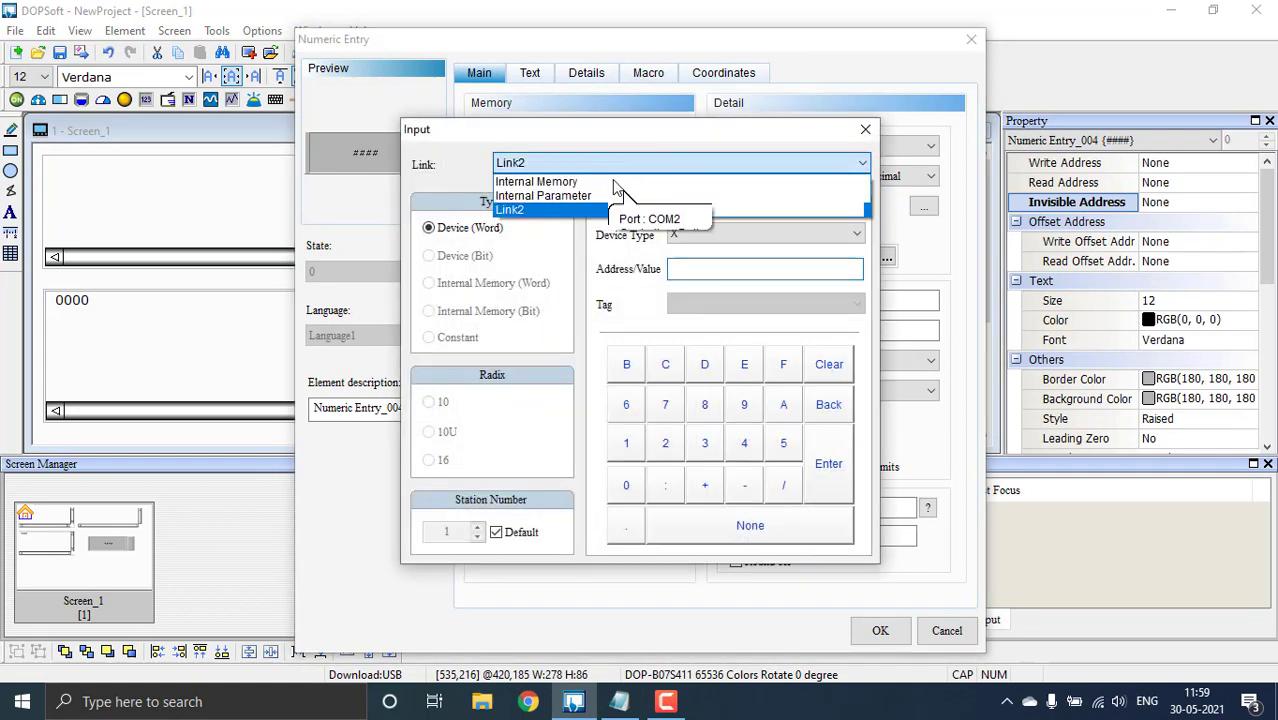
left_click(603, 184)
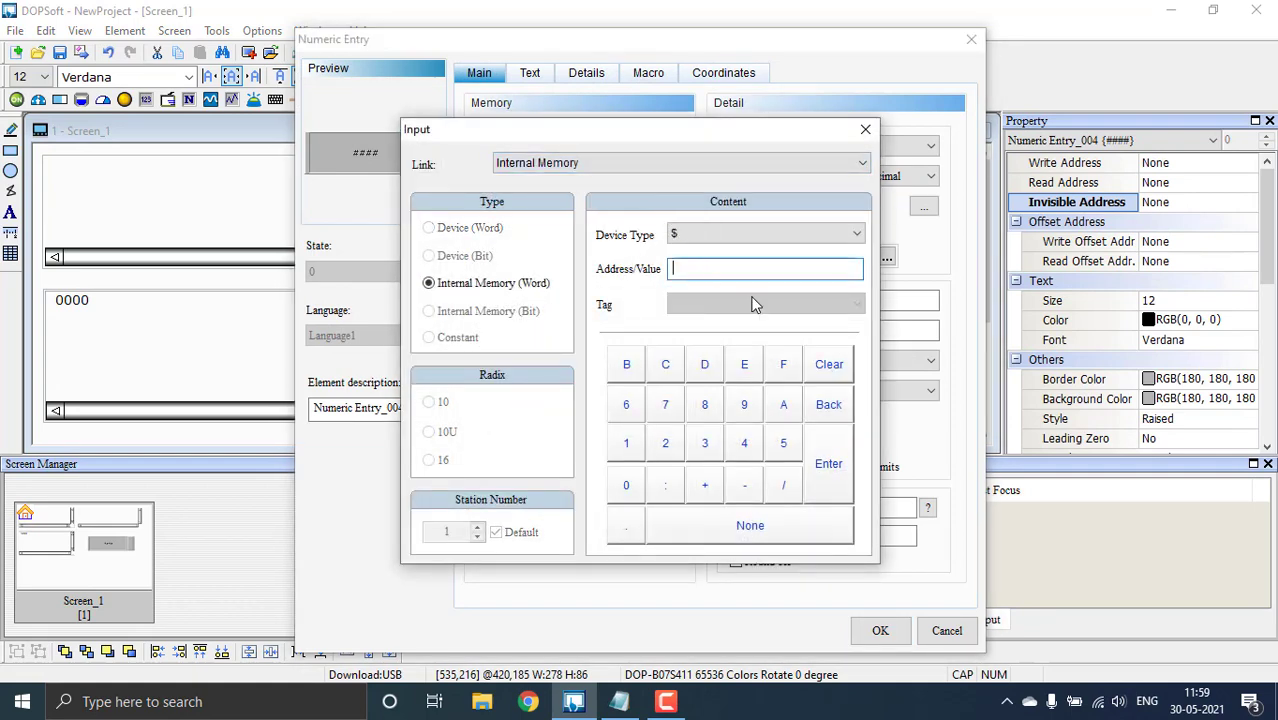
left_click(827, 470)
left_click(707, 392)
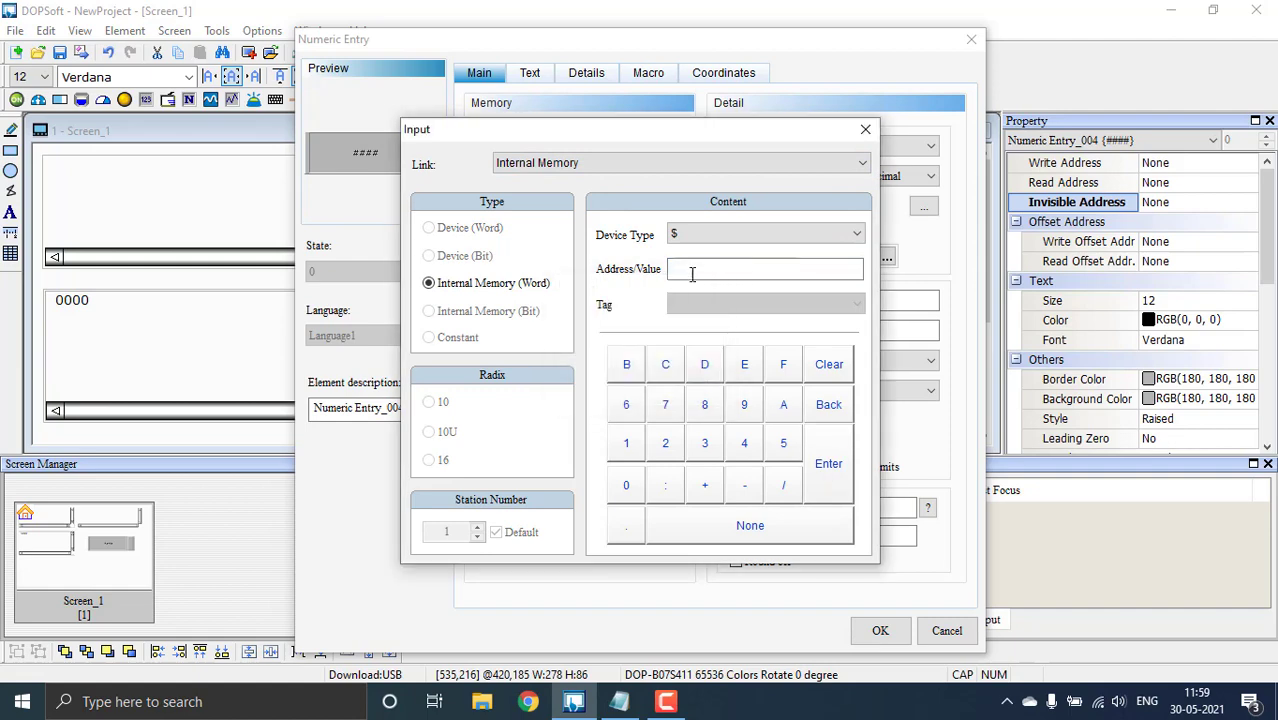
left_click(627, 484)
left_click(827, 472)
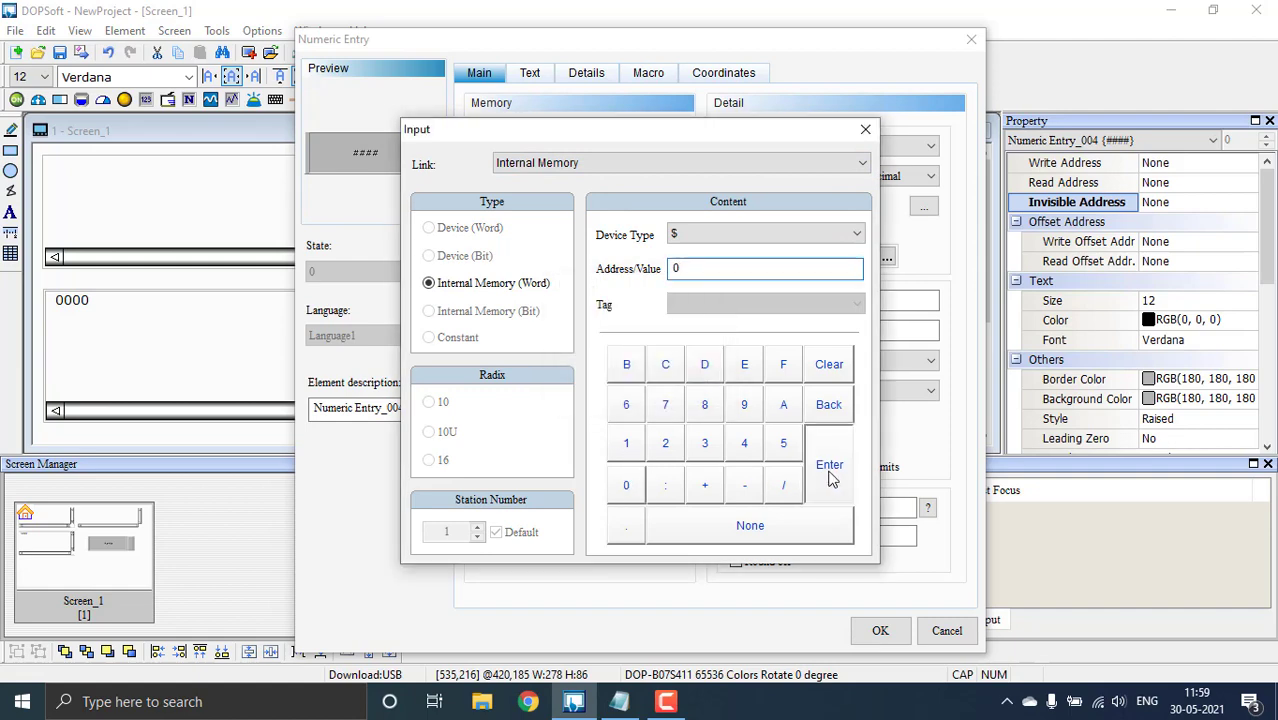
left_click(884, 630)
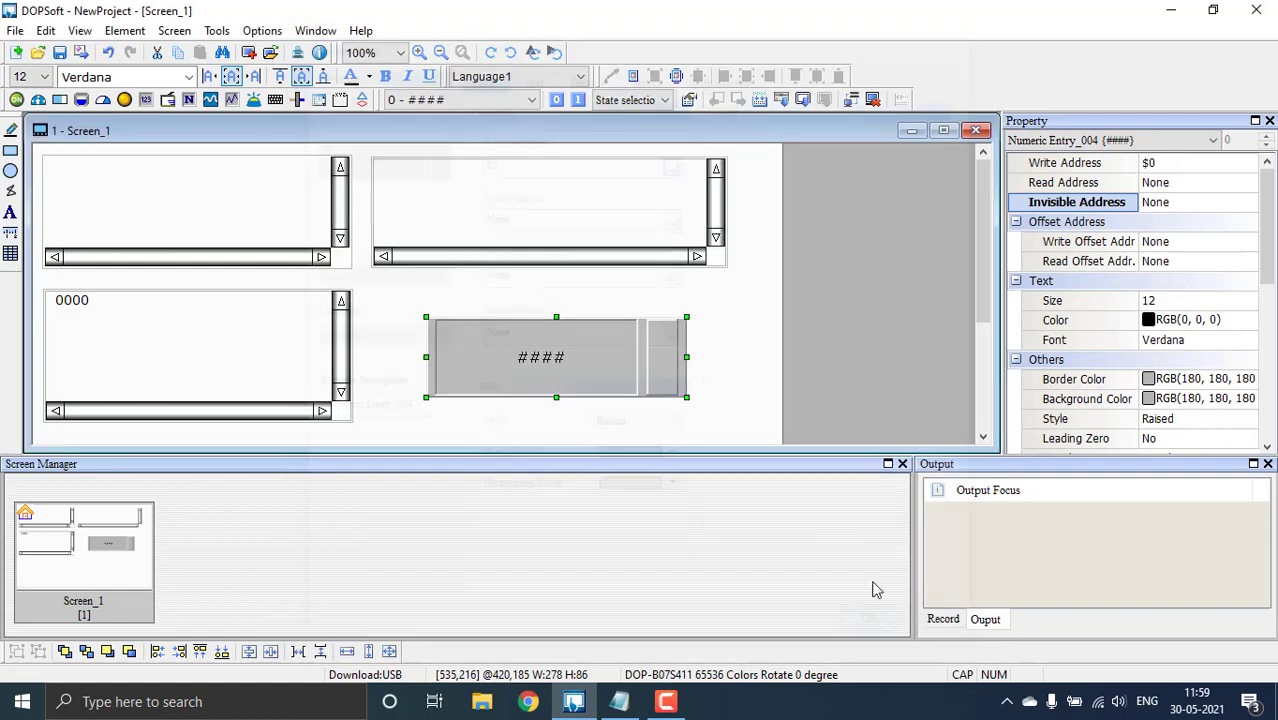
- Review the Alarm Frequency Table's settings and set the Group ID of the Alarm History Table and Active Alarm List to 1
double_click(451, 188)
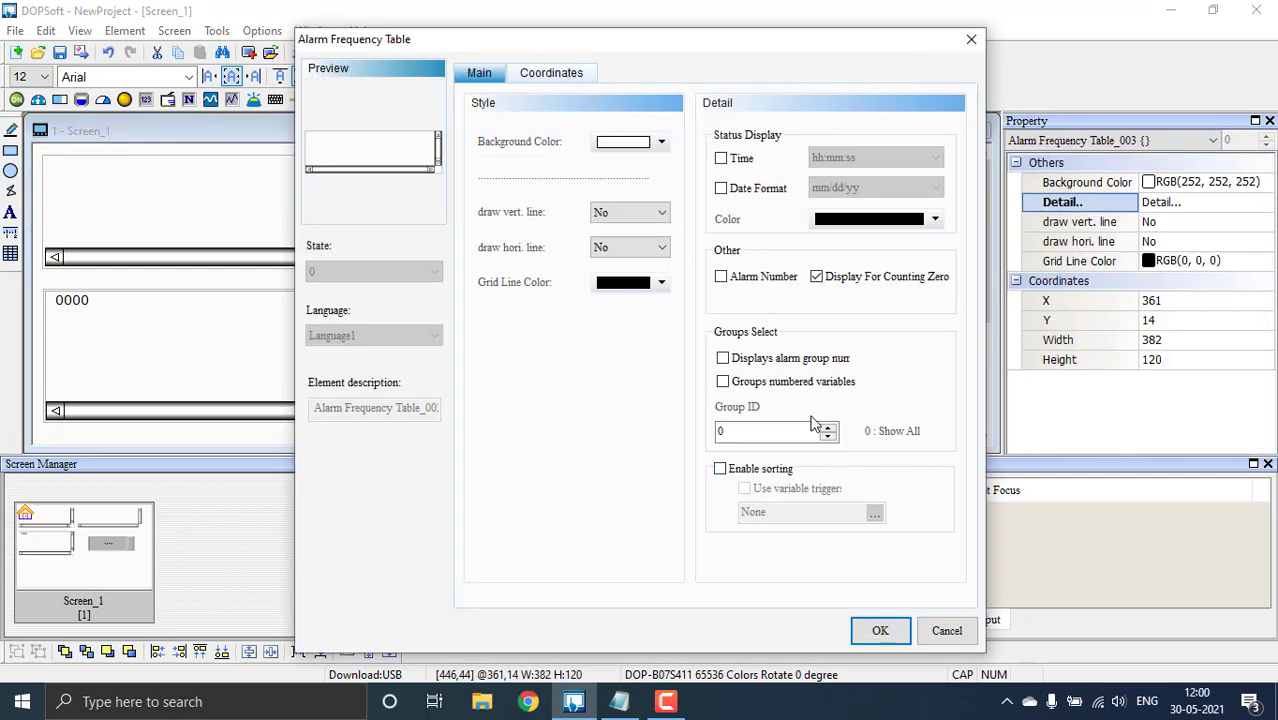
left_click(882, 629)
double_click(297, 191)
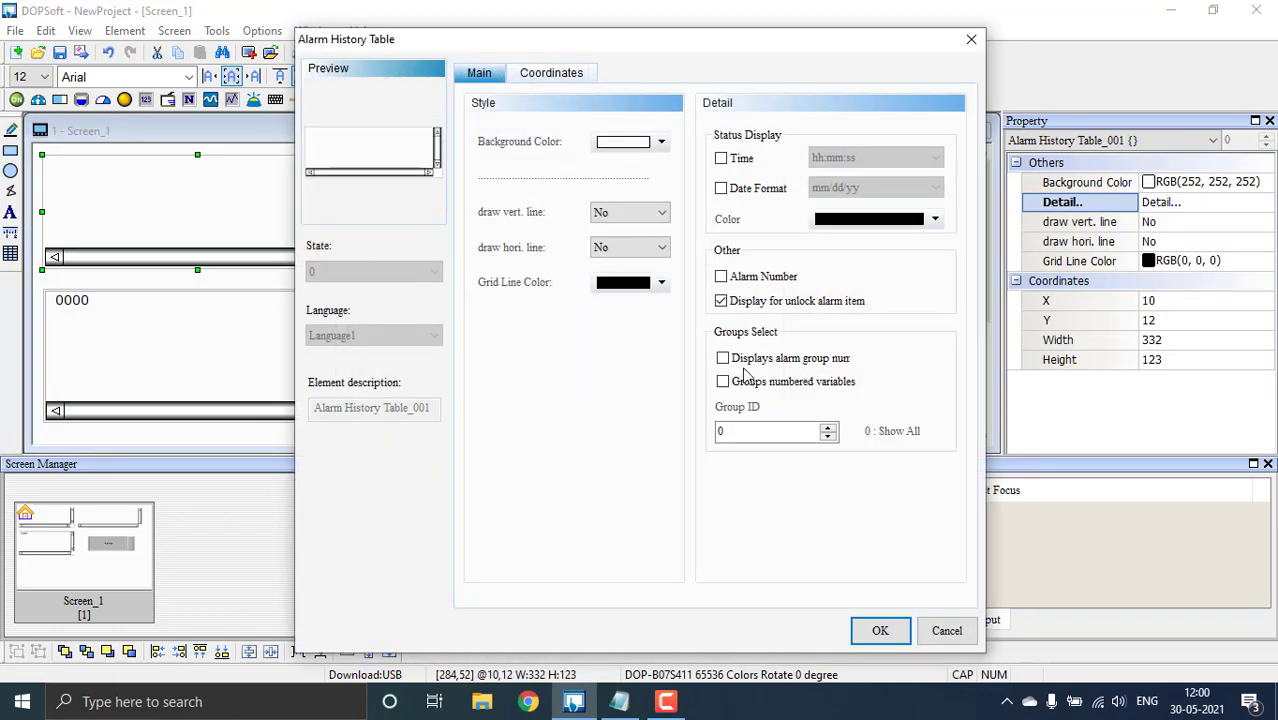
left_click(881, 630)
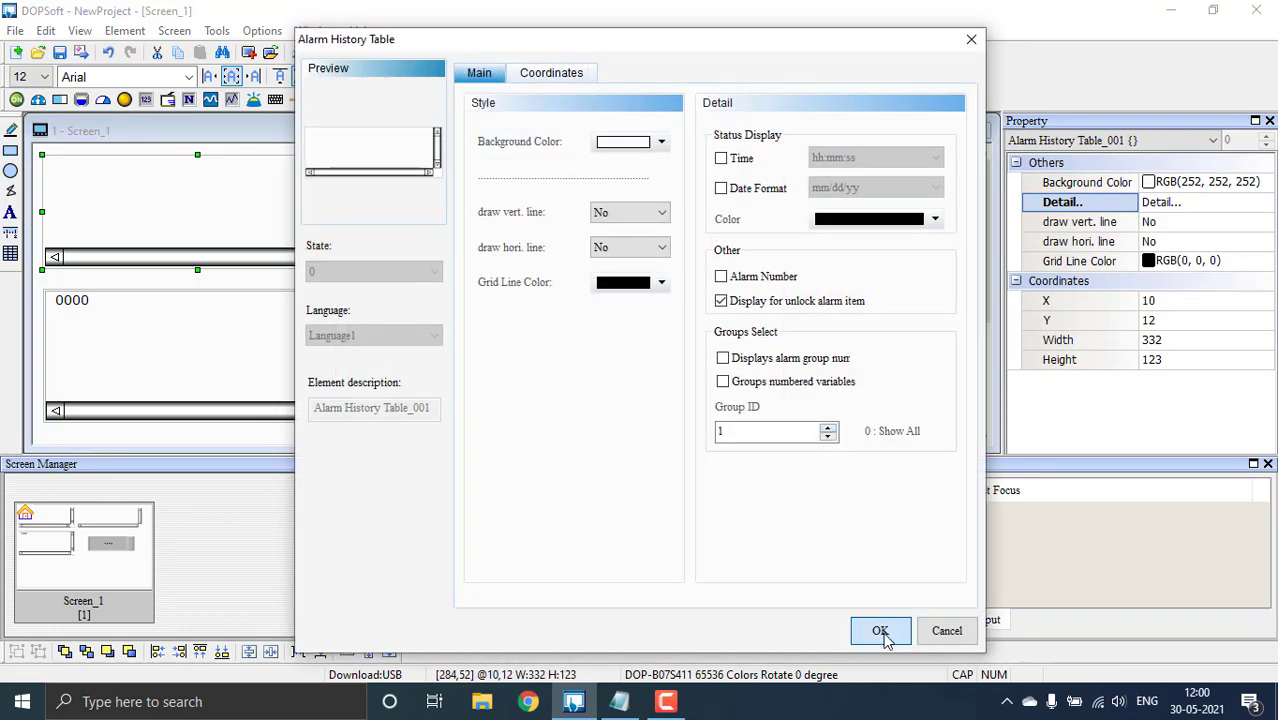
double_click(284, 352)
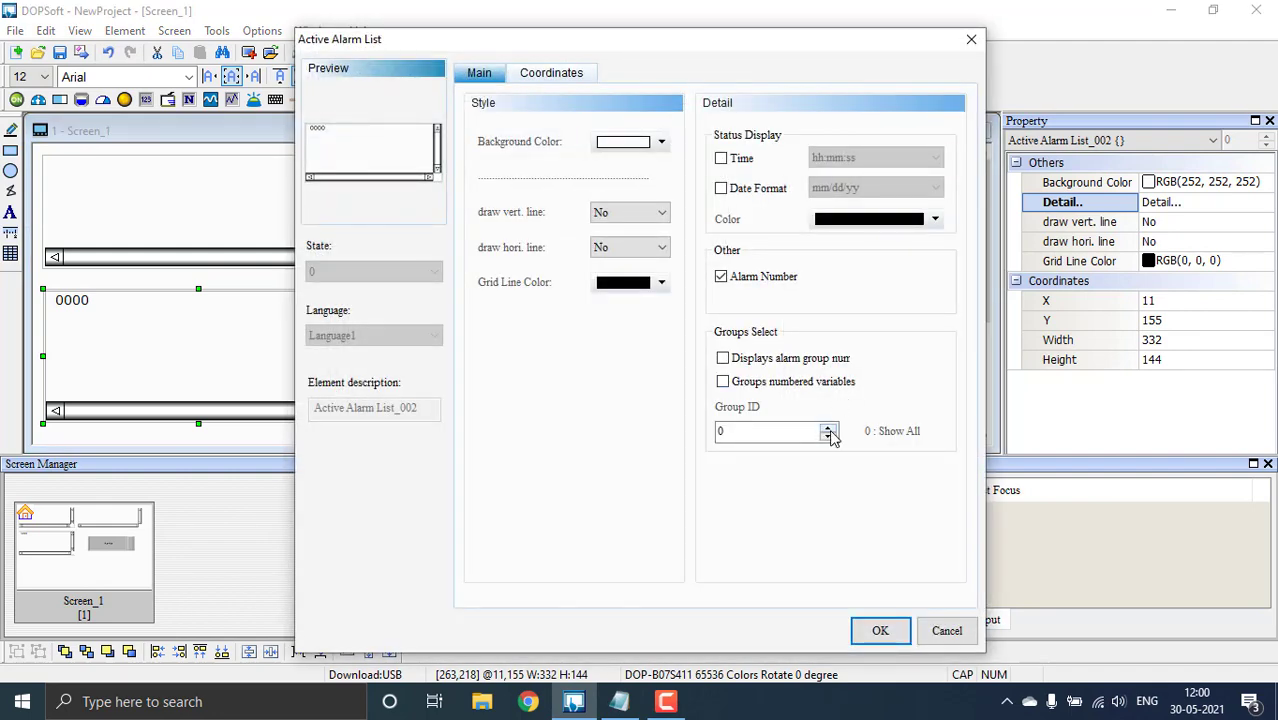
left_click(827, 426)
left_click(881, 630)
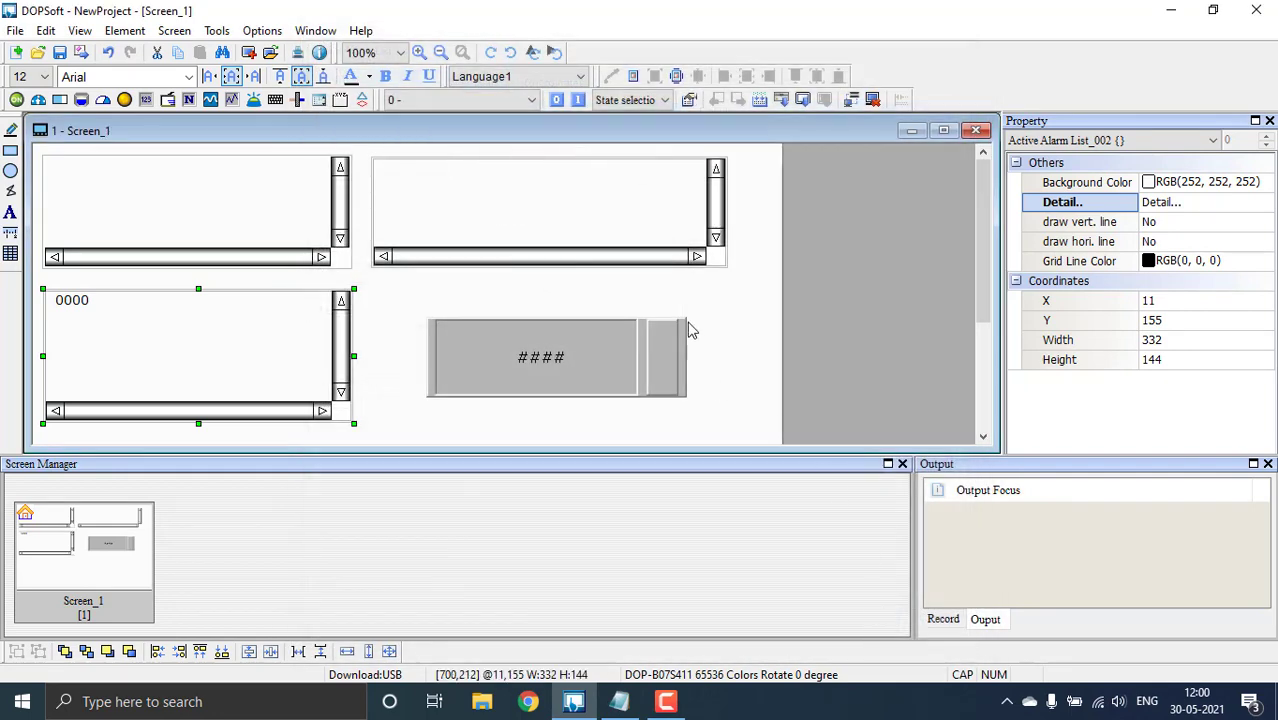
- Compile the project and start the off-line simulation of Screen_1
scroll(700, 326, "down", 2)
scroll(706, 330, "up", 2)
mouse_move(987, 247)
left_mouse_down()
mouse_move(992, 326)
mouse_move(985, 240)
left_mouse_up()
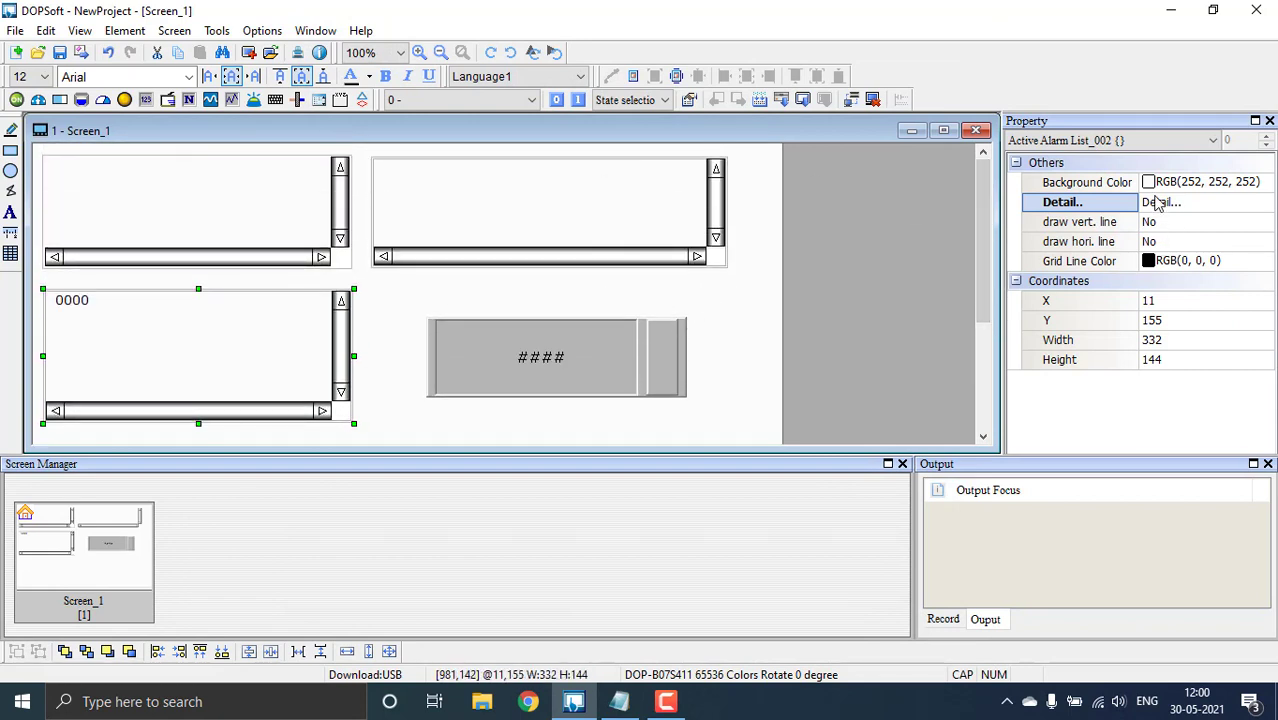
left_click(378, 352)
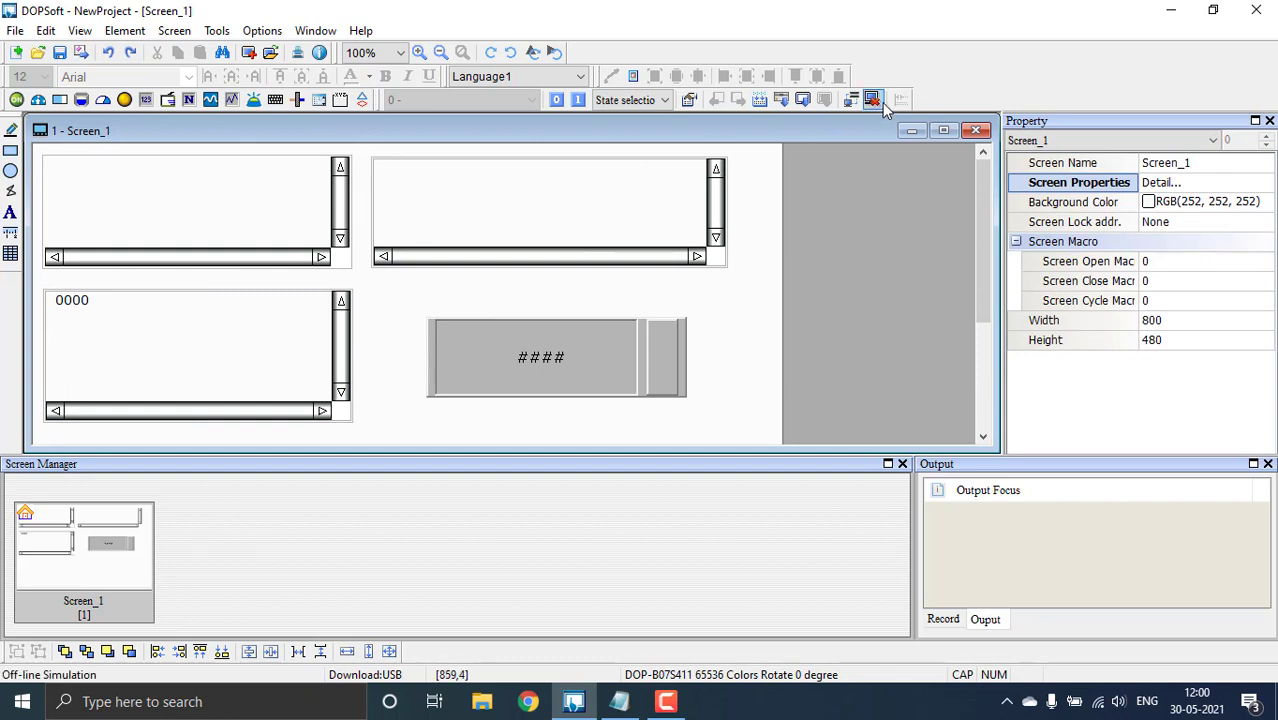
left_click(761, 106)
left_click(760, 103)
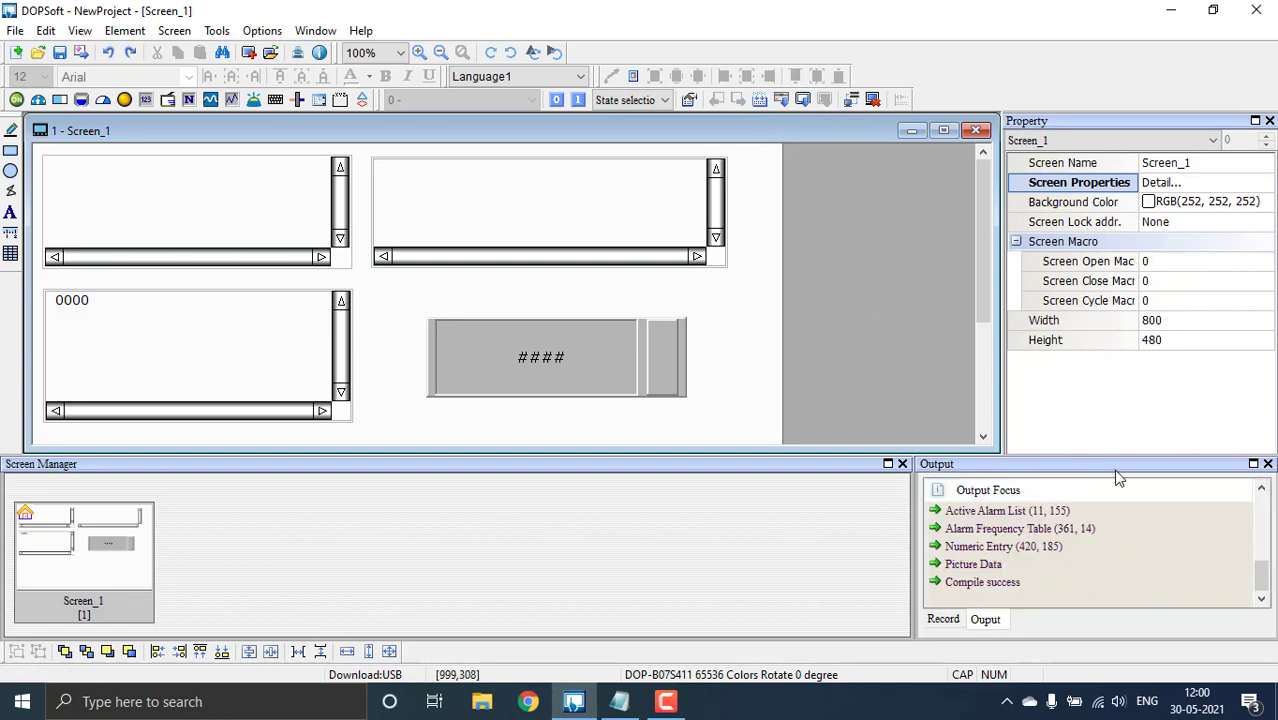
left_click(872, 99)
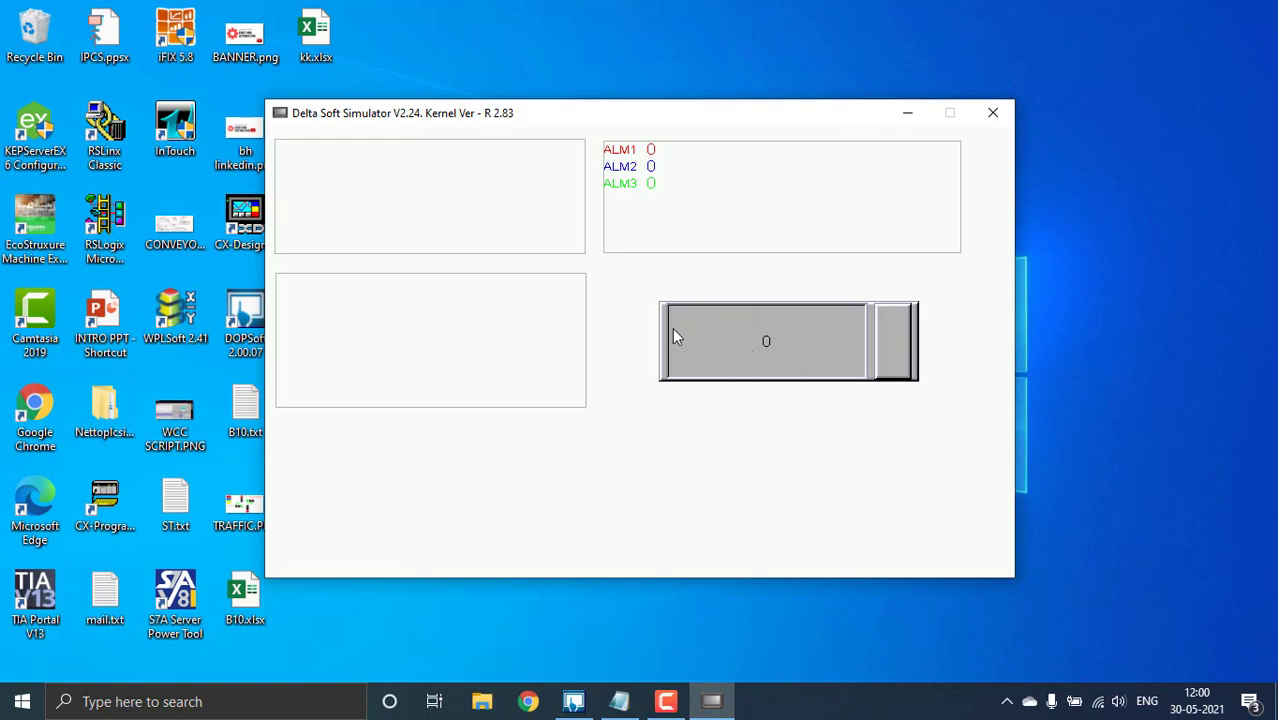
- Enter 1 in the simulated numeric entry and compare the alarm tables with the 8421 binary table in Notepad
left_click(778, 336)
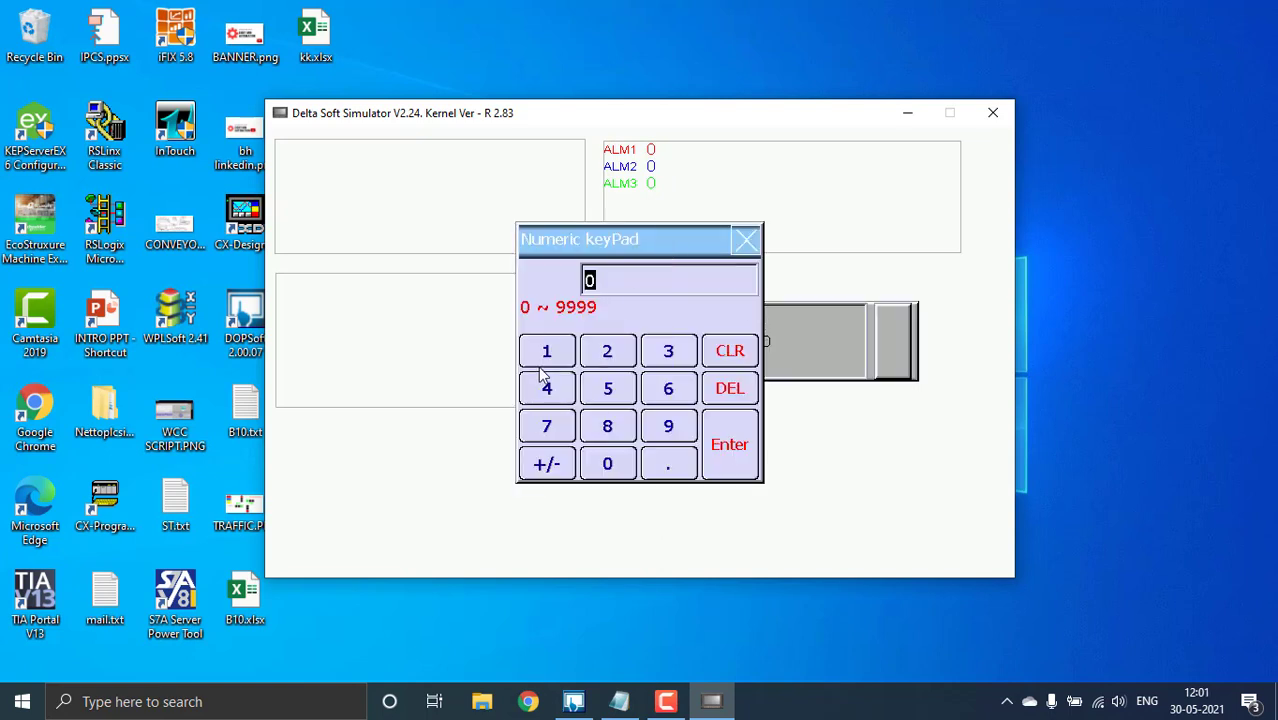
left_click(737, 446)
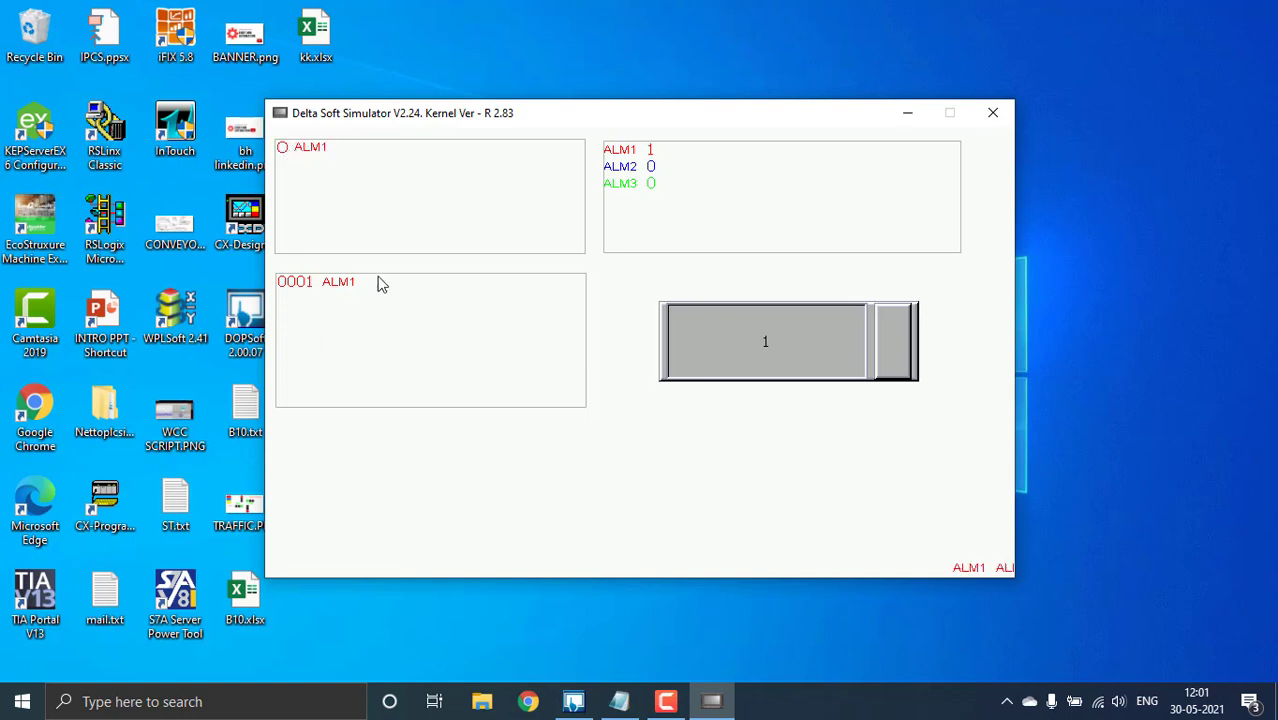
left_click(621, 700)
left_click_drag(705, 48, 1048, 462)
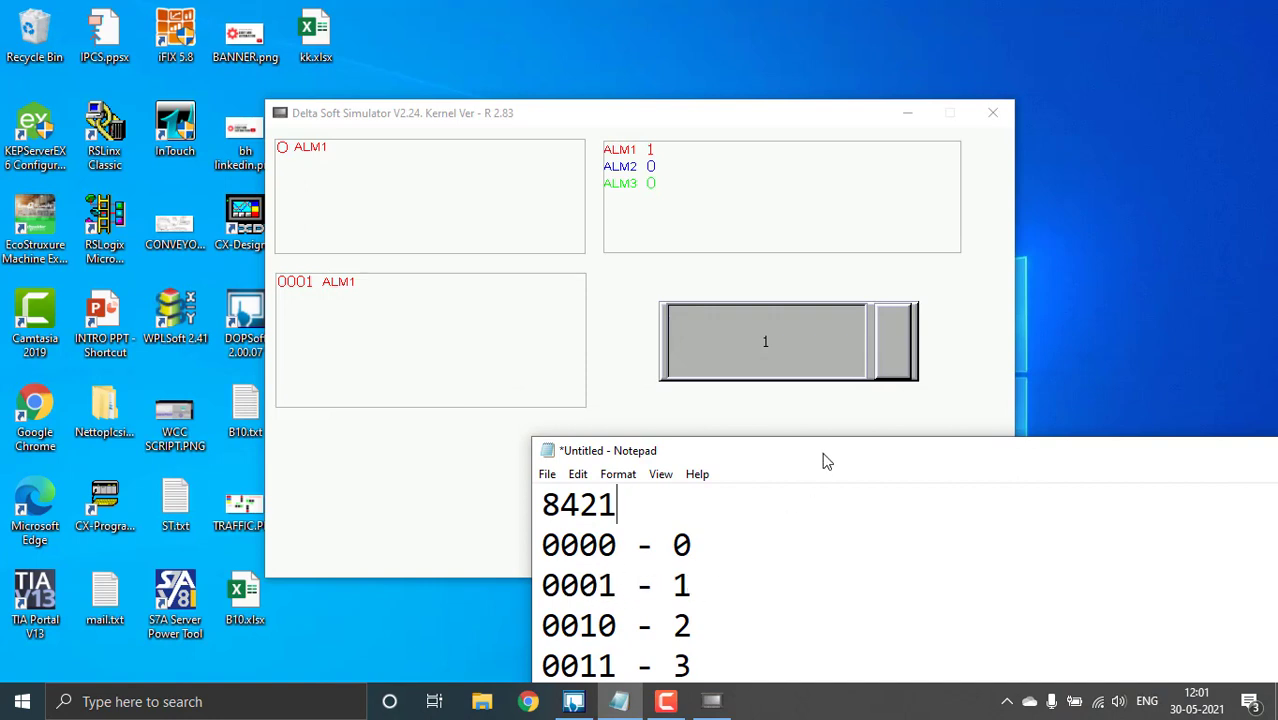
left_click_drag(824, 452, 541, 298)
left_click(1088, 298)
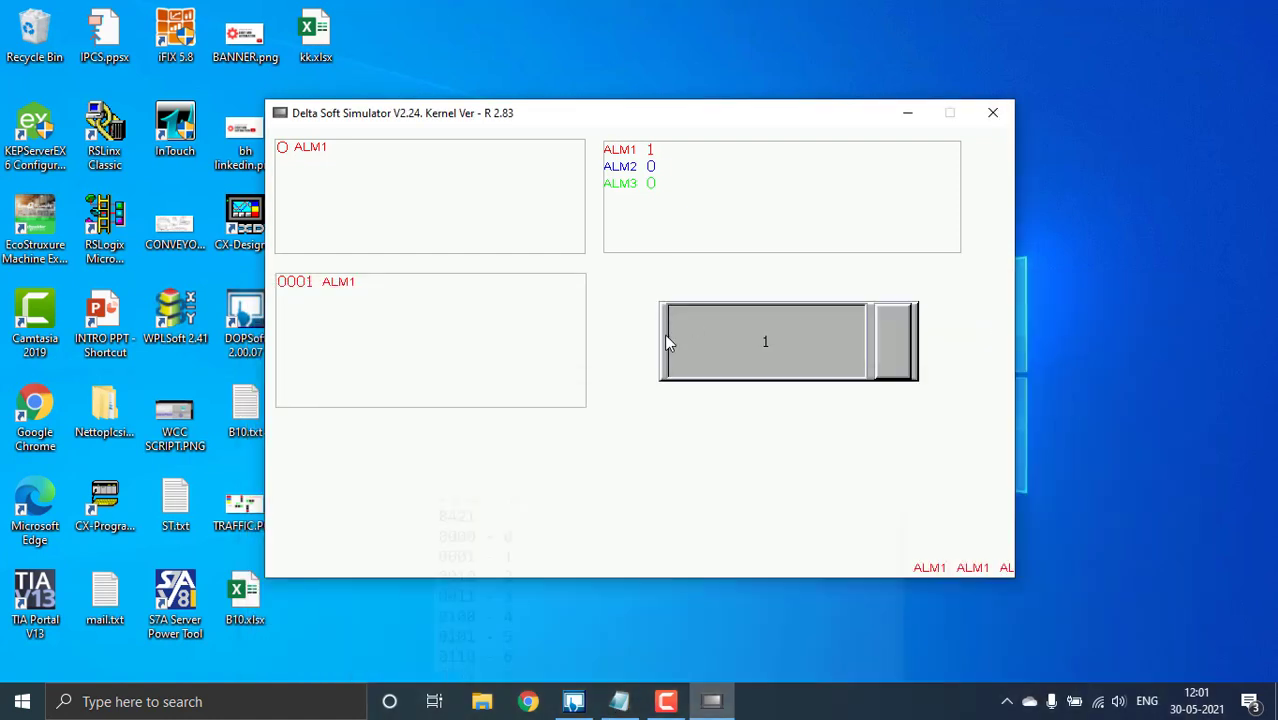
- Enter 2 in the simulated numeric entry and check the alarm tables against the binary table in Notepad
left_click(762, 345)
left_click(607, 352)
left_click(733, 462)
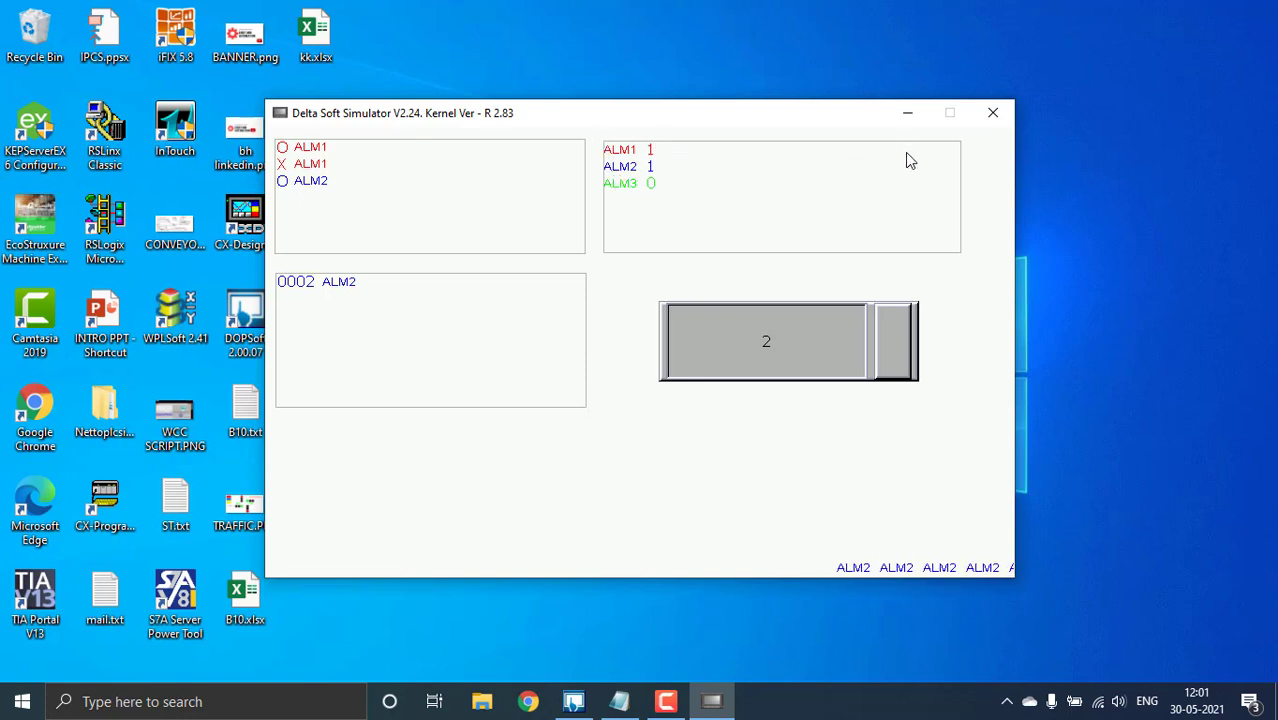
left_click(619, 701)
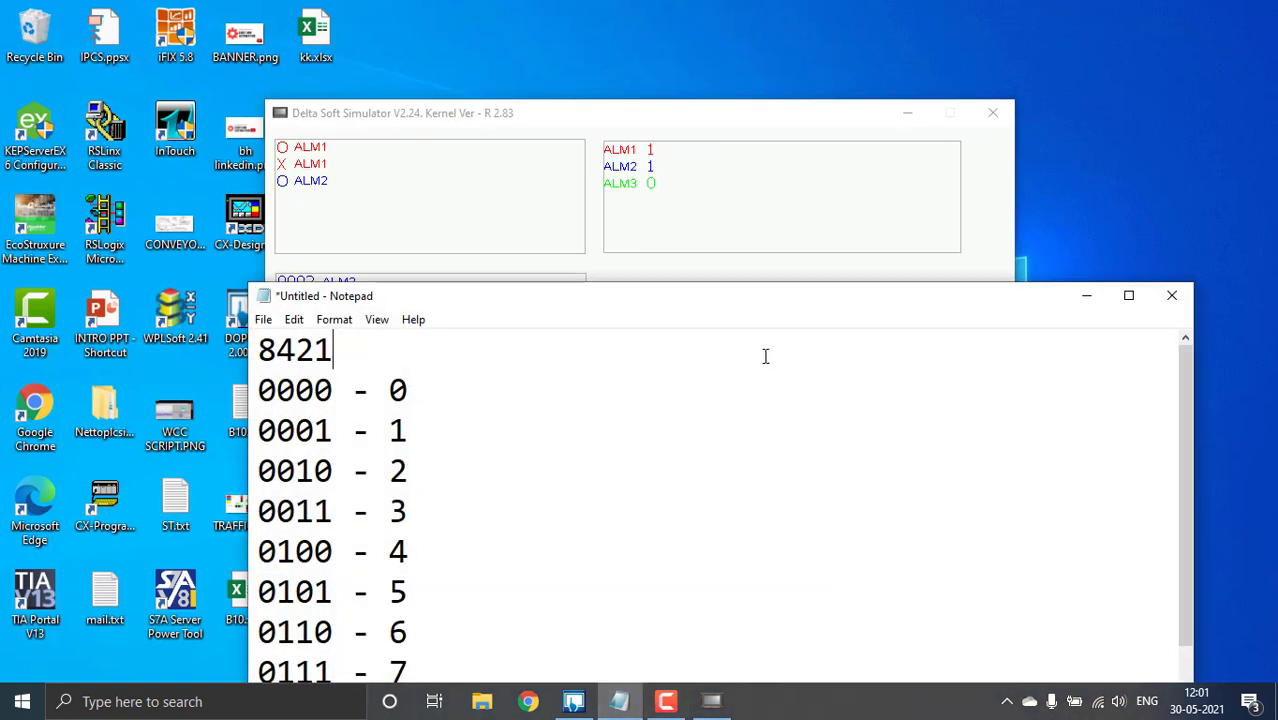
left_click_drag(730, 303, 1115, 451)
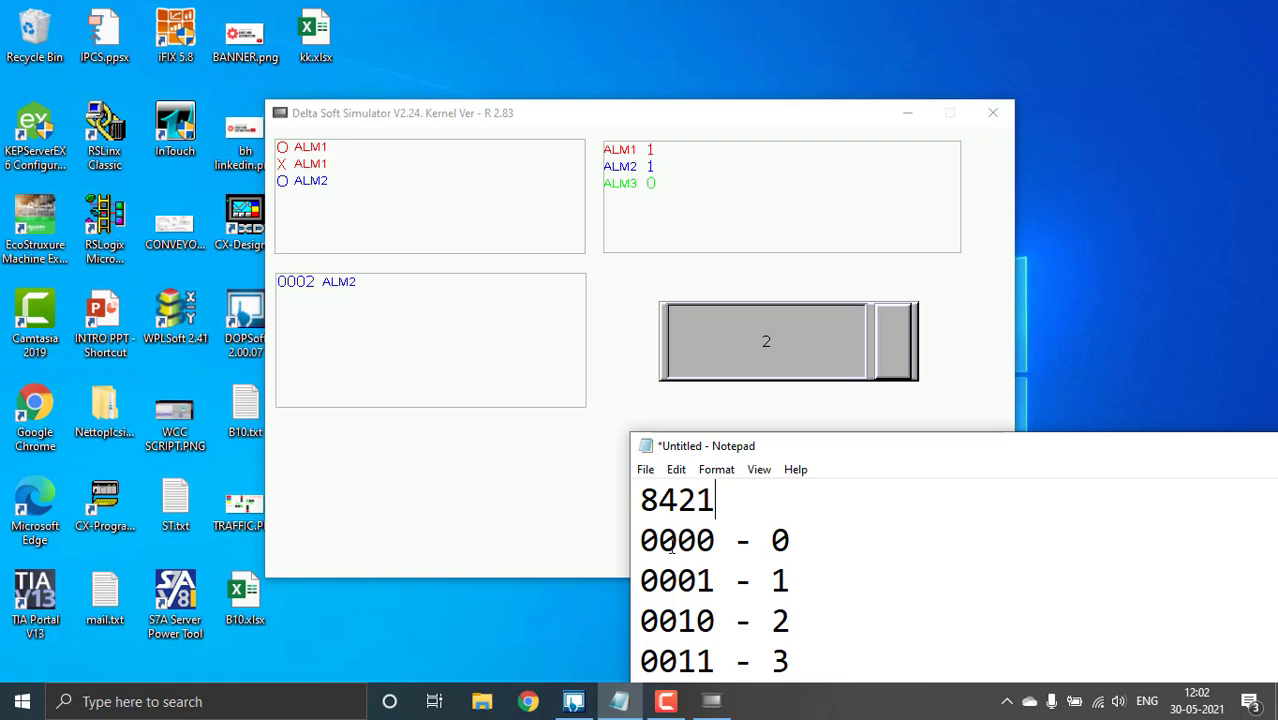
left_click_drag(935, 450, 707, 359)
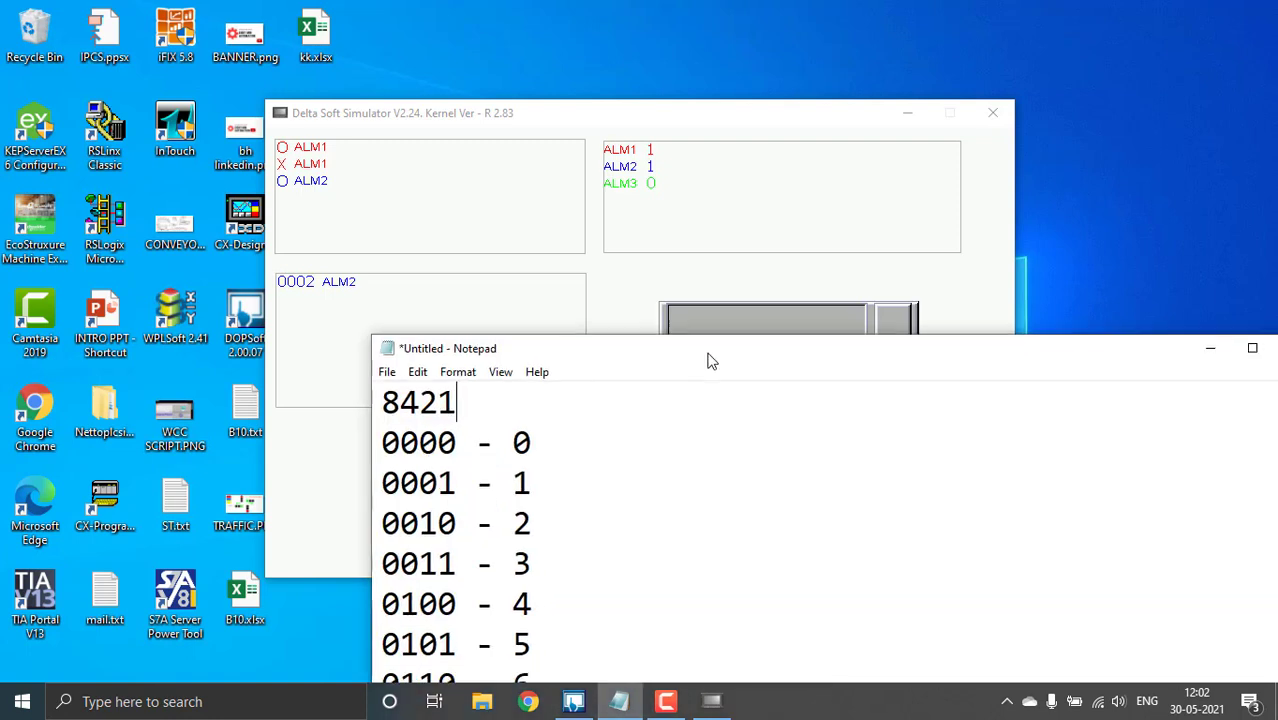
left_click(1212, 351)
- Enter 3 in the simulated numeric entry to trigger ALM1 and ALM2 together
left_click(808, 340)
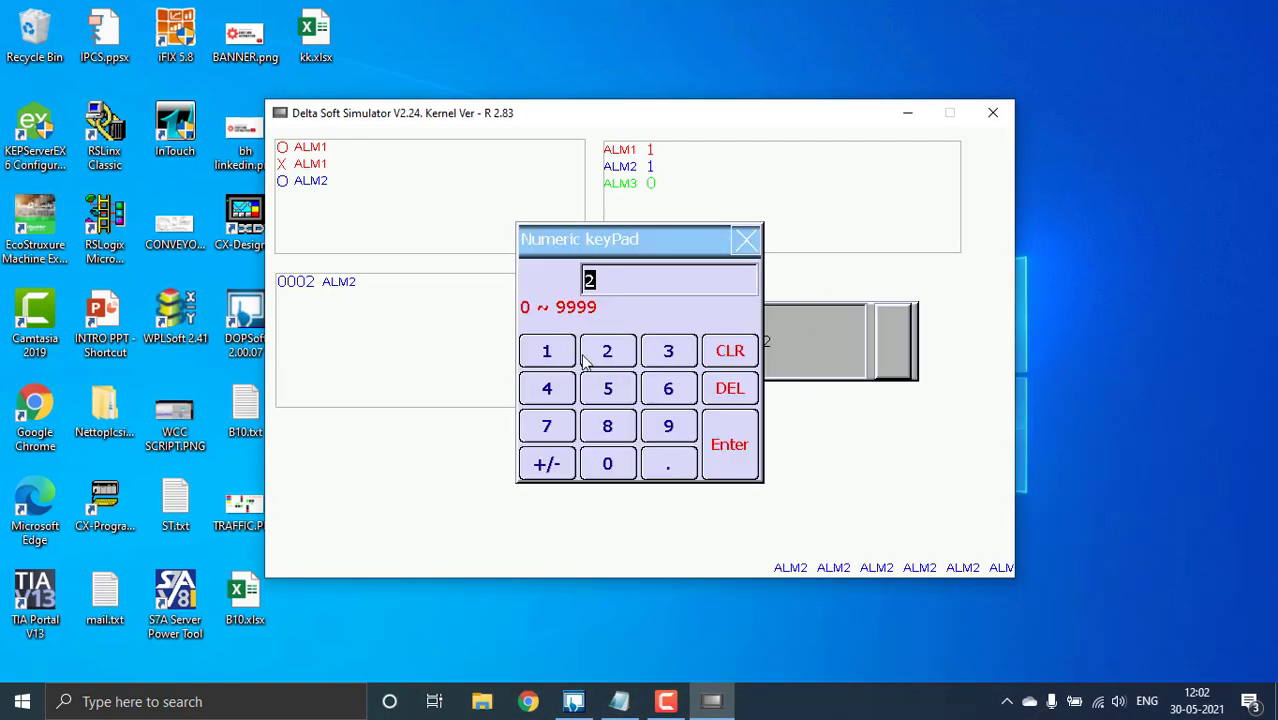
left_click(668, 350)
left_click(733, 463)
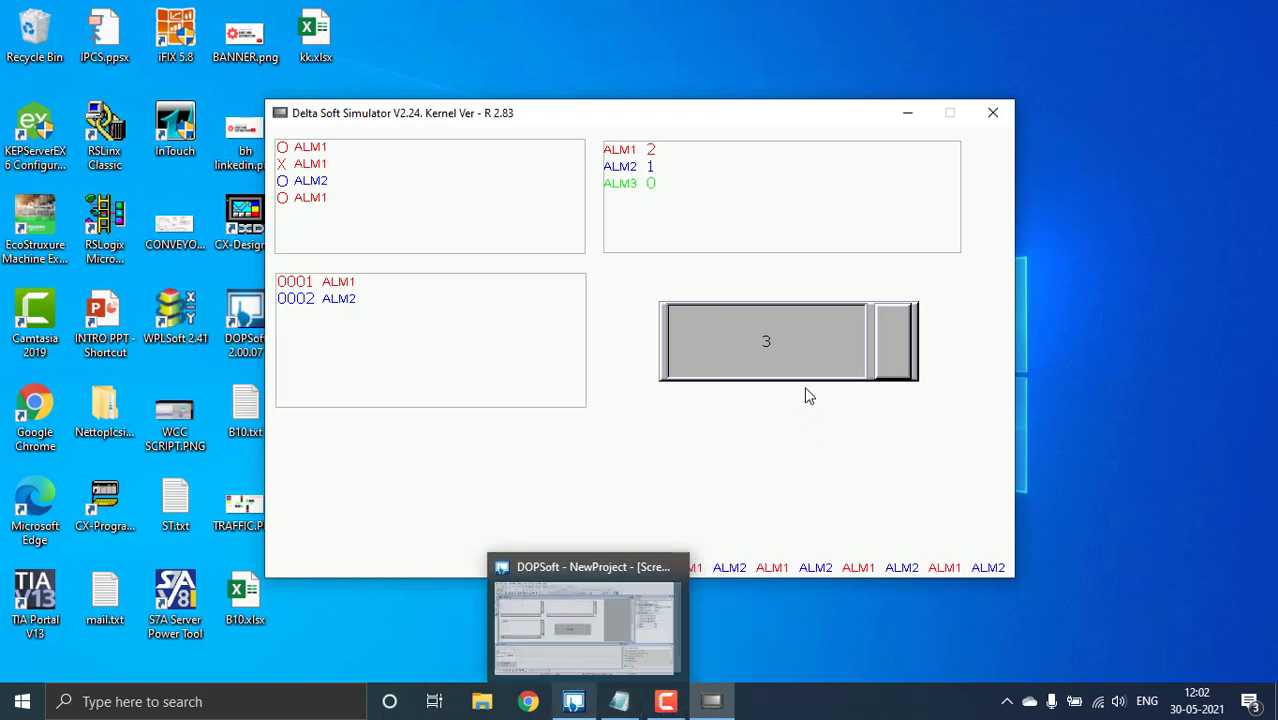
- Enter 4 in the simulated numeric entry to trigger ALM3 alone
left_click(810, 340)
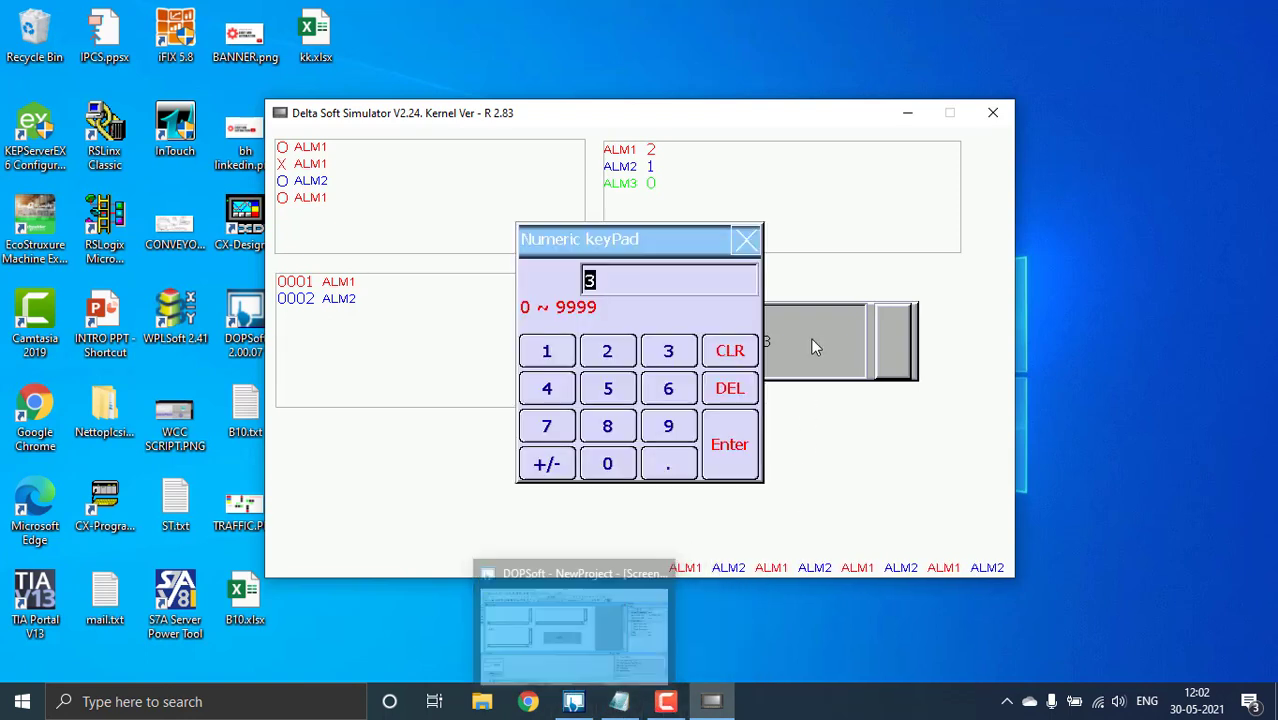
left_click(551, 386)
left_click(744, 452)
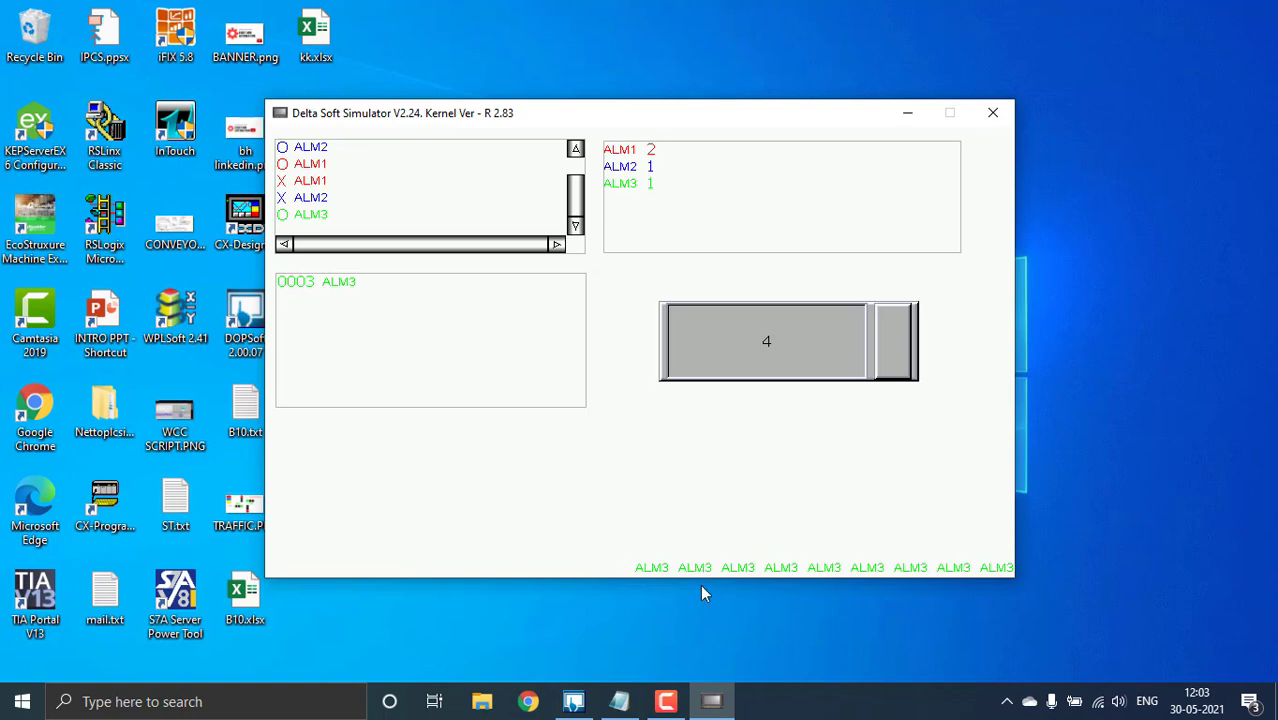
- Enter 5 in the simulated numeric entry to trigger ALM1 and ALM3, and check the 0101 row in Notepad
left_click(797, 348)
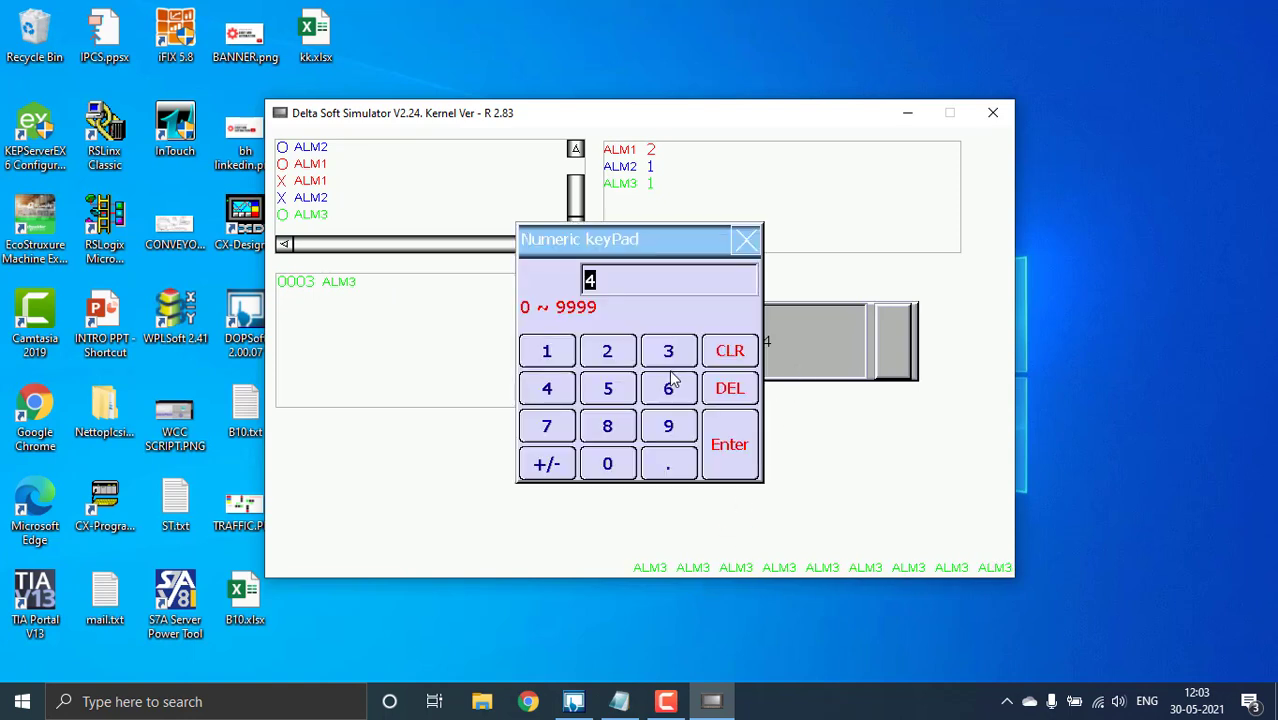
left_click(607, 388)
left_click(733, 450)
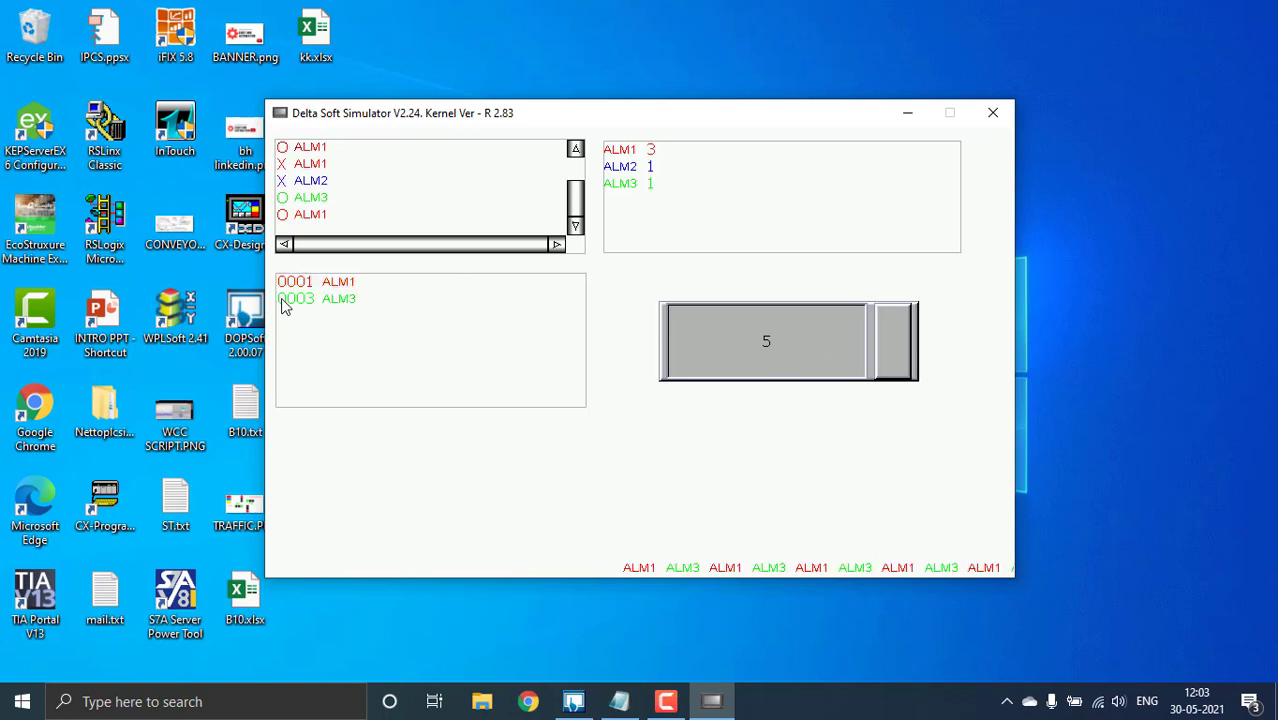
left_click(618, 704)
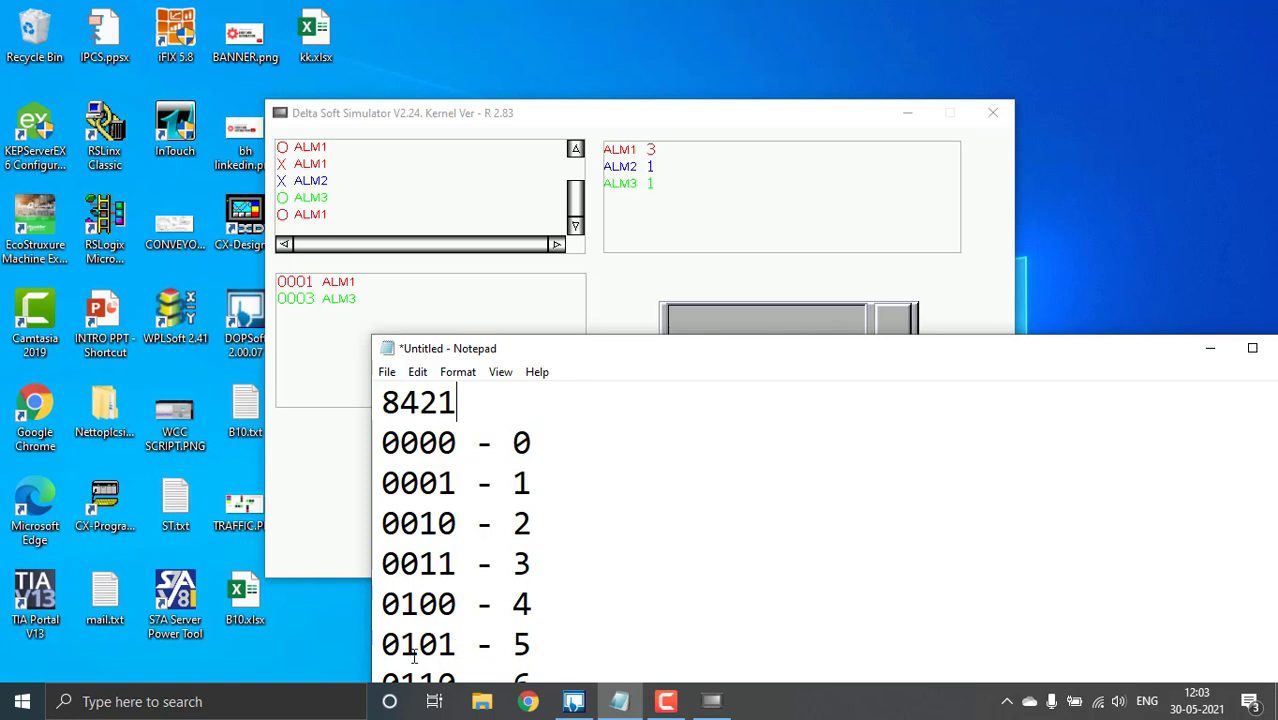
left_click(1210, 348)
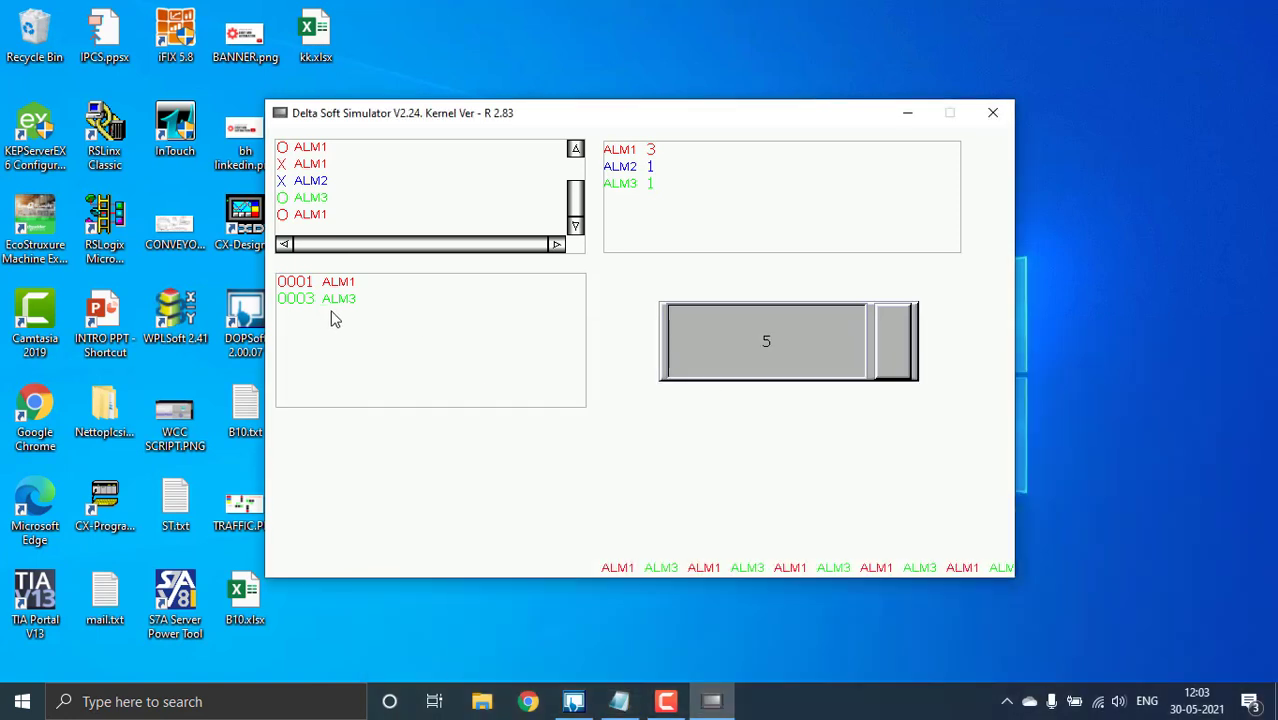
- Enter 6 in the simulated numeric entry to trigger ALM2 and ALM3
left_click(740, 358)
left_click(668, 388)
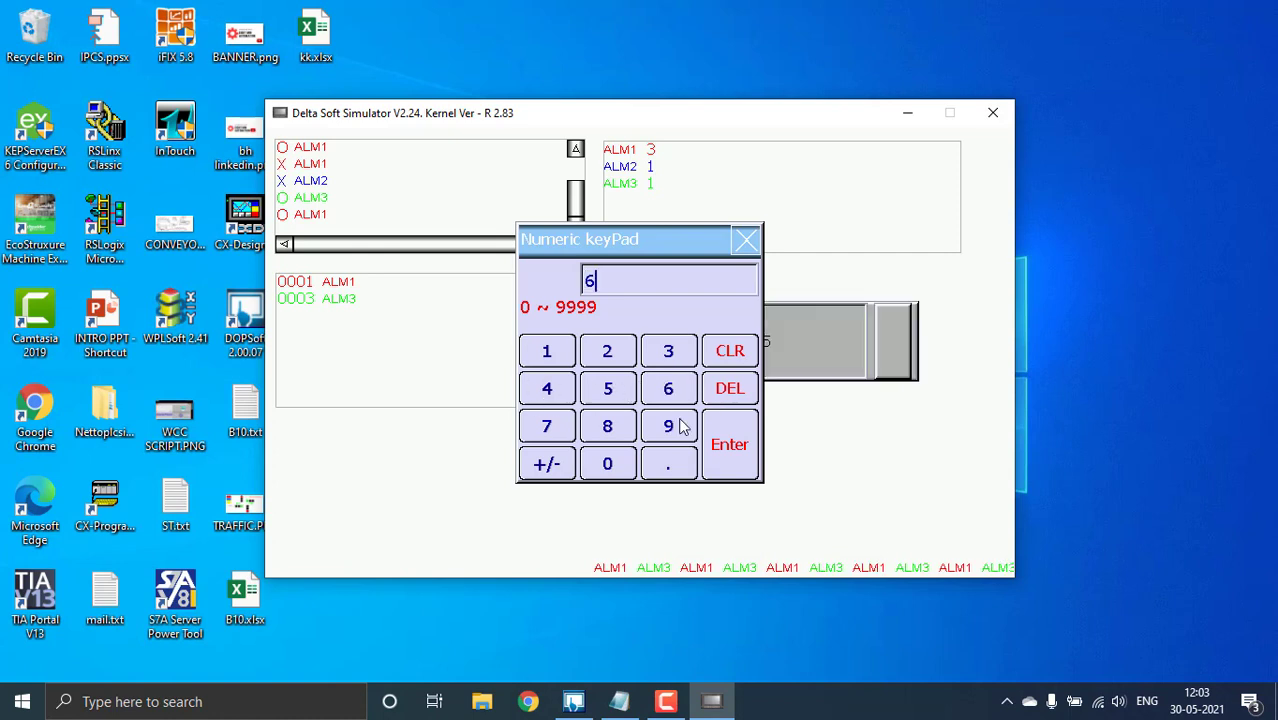
left_click(730, 462)
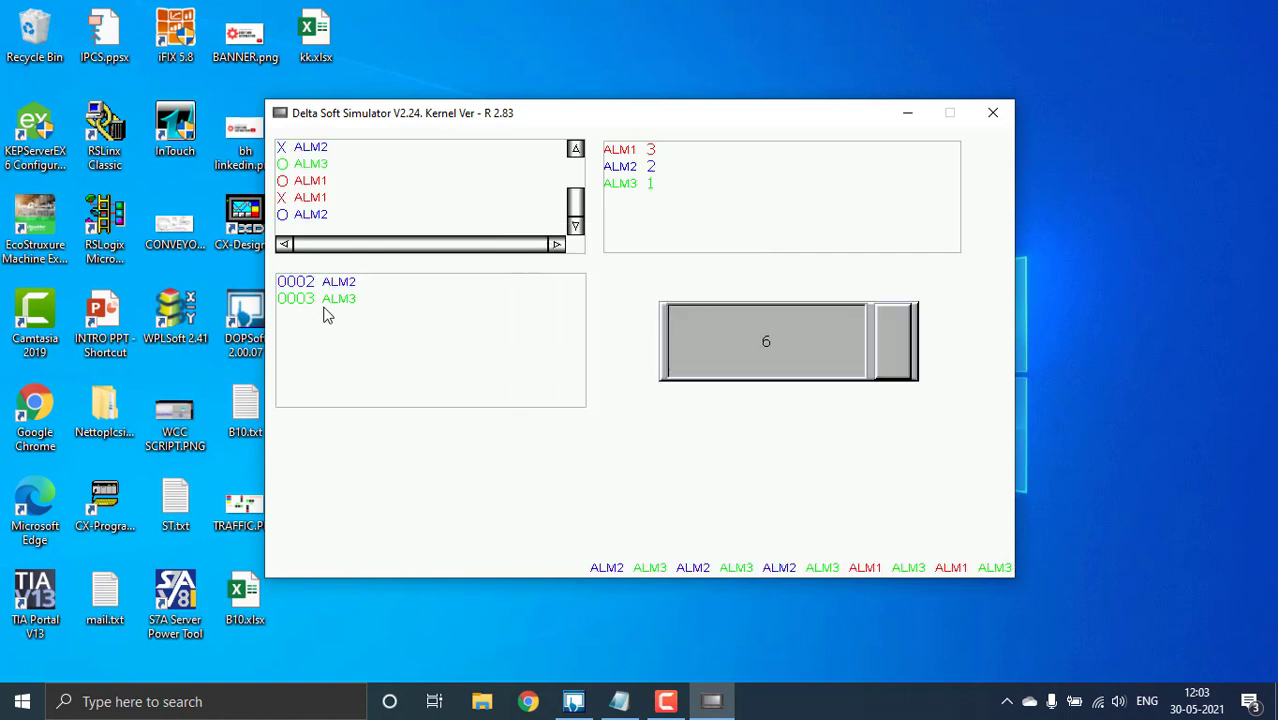
- Check the binary list in Notepad, and enter 7 in the simulated numeric entry to trigger ALM1, ALM2 and ALM3 together
left_click(619, 701)
scroll(641, 587, "down", 1)
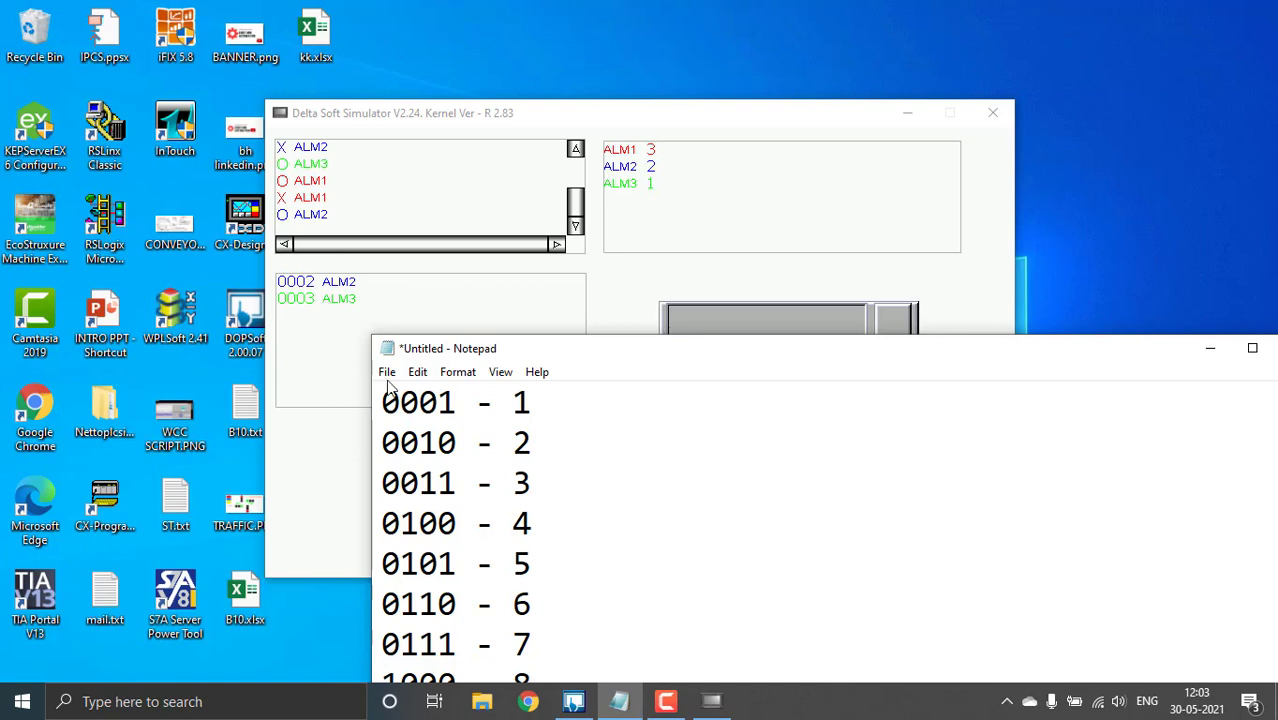
left_click(1208, 350)
left_click(759, 346)
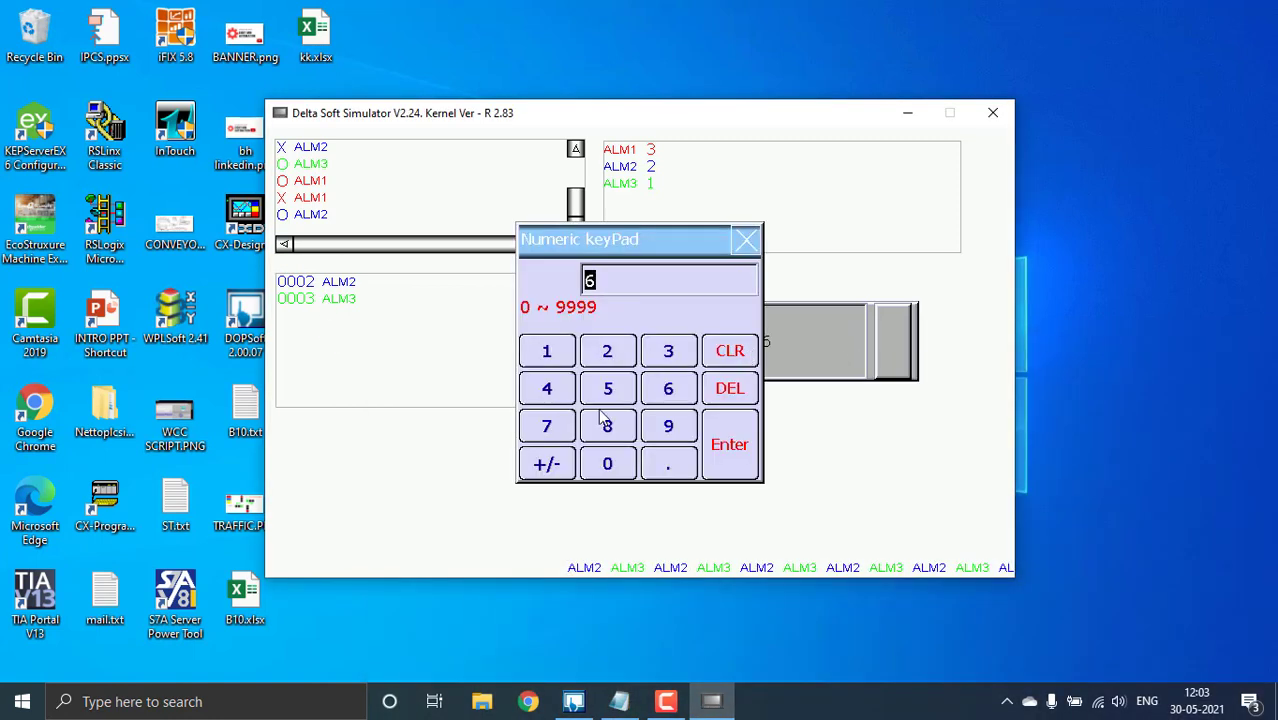
left_click(540, 424)
left_click(724, 447)
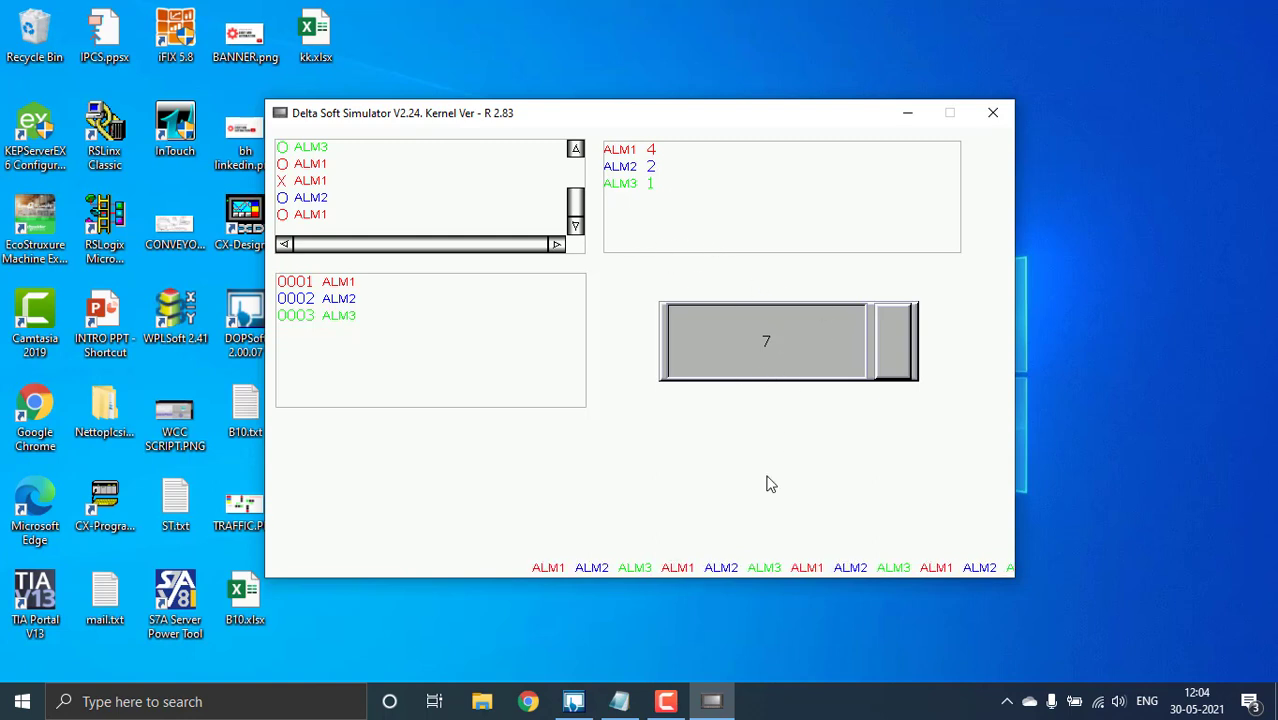
- Check the 0111 and 1000 rows in Notepad, and enter 8 in the simulated numeric entry to clear all three alarms
left_click(620, 704)
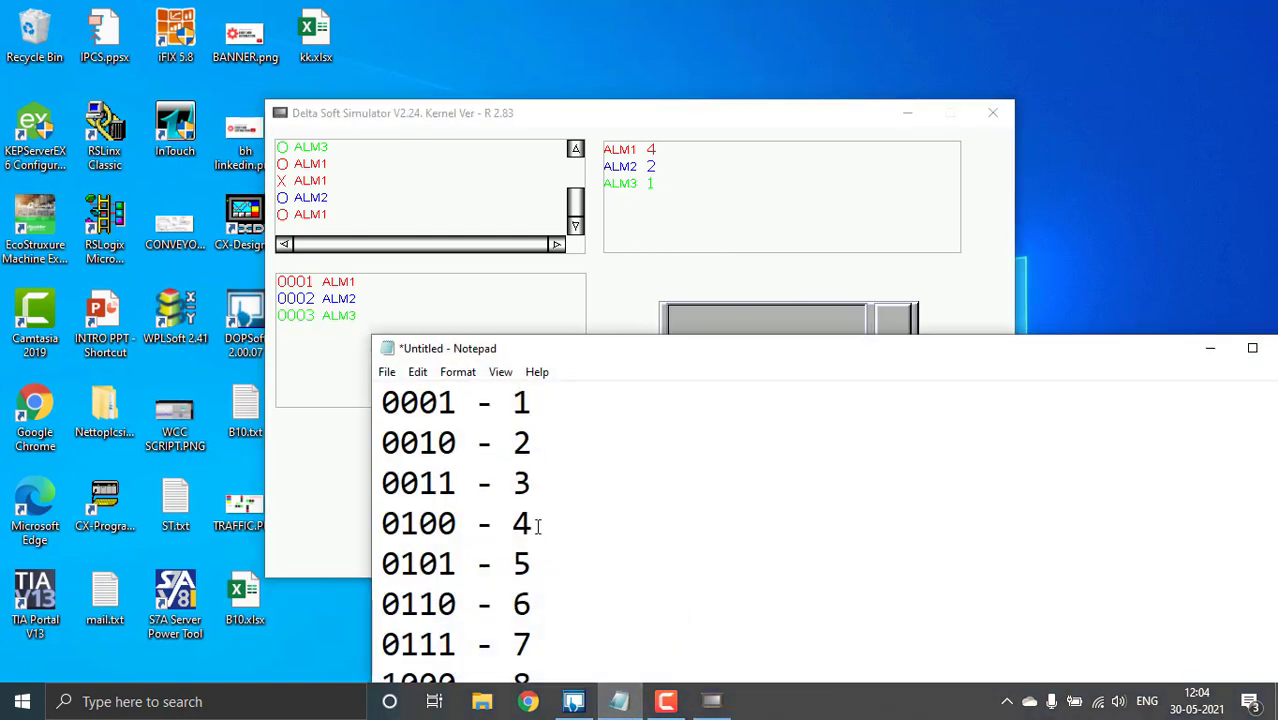
left_click_drag(762, 348, 788, 198)
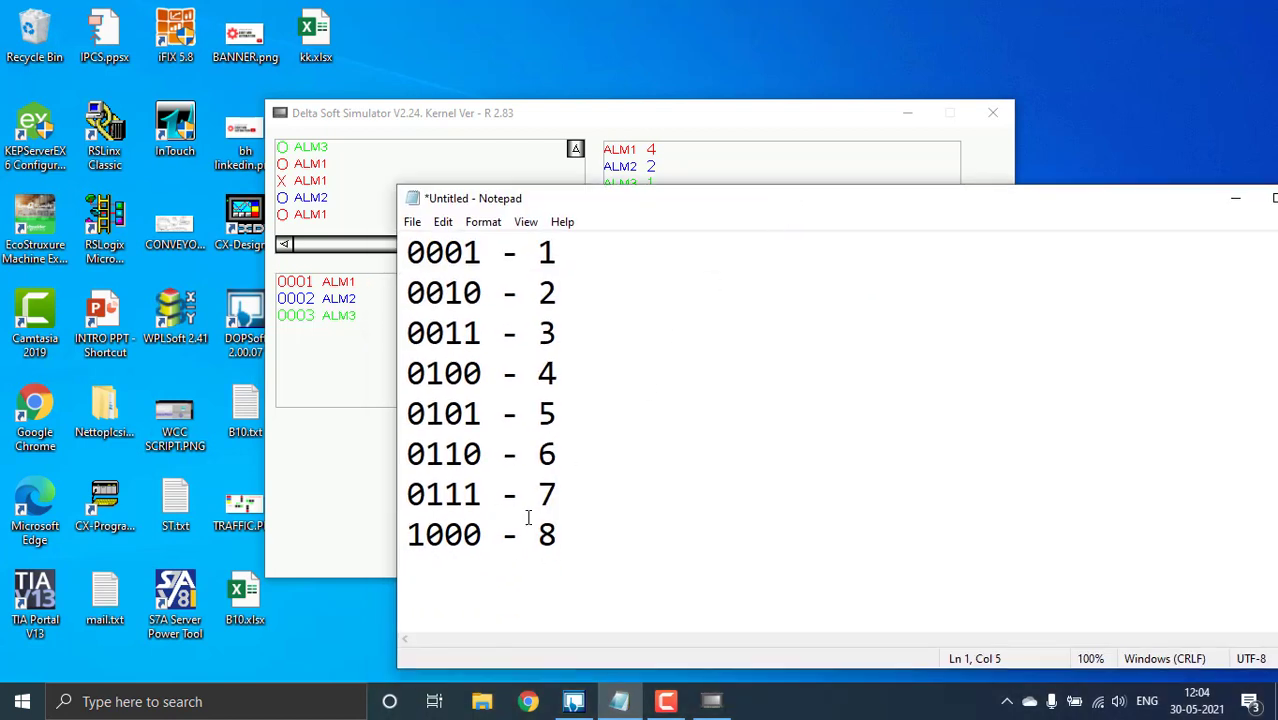
left_click(1090, 388)
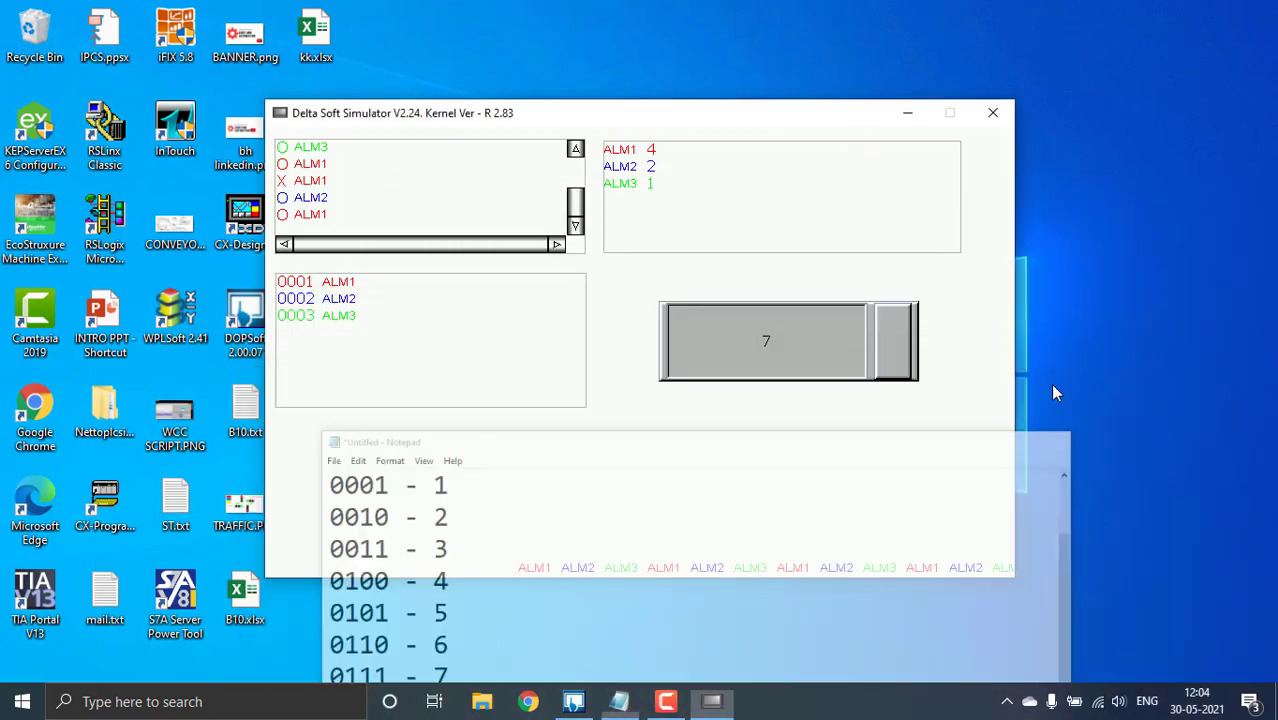
left_click(772, 338)
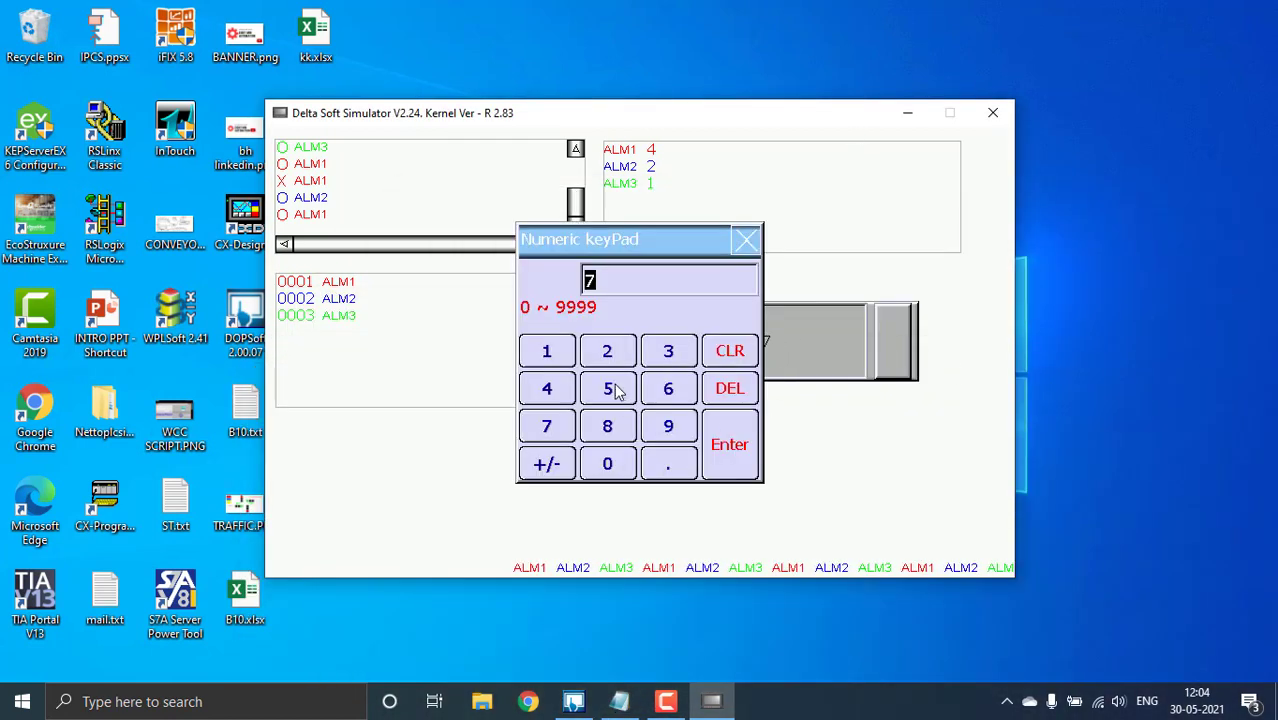
left_click(607, 426)
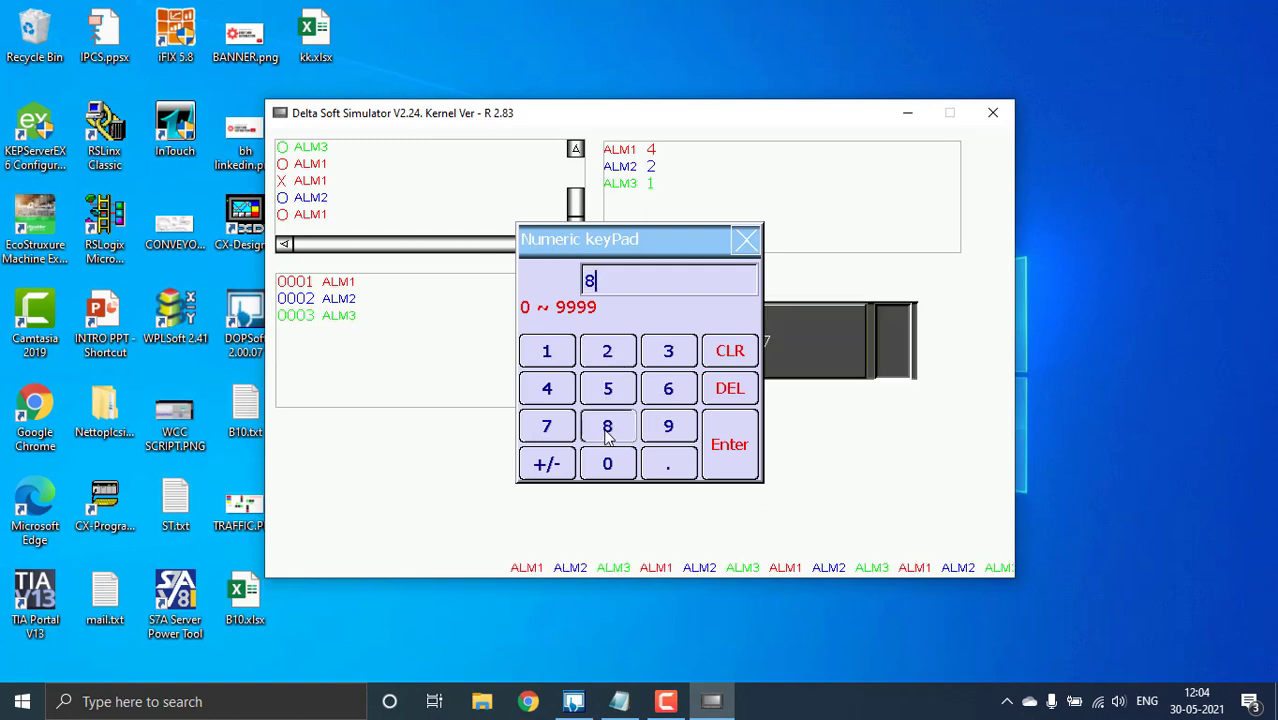
left_click(731, 450)
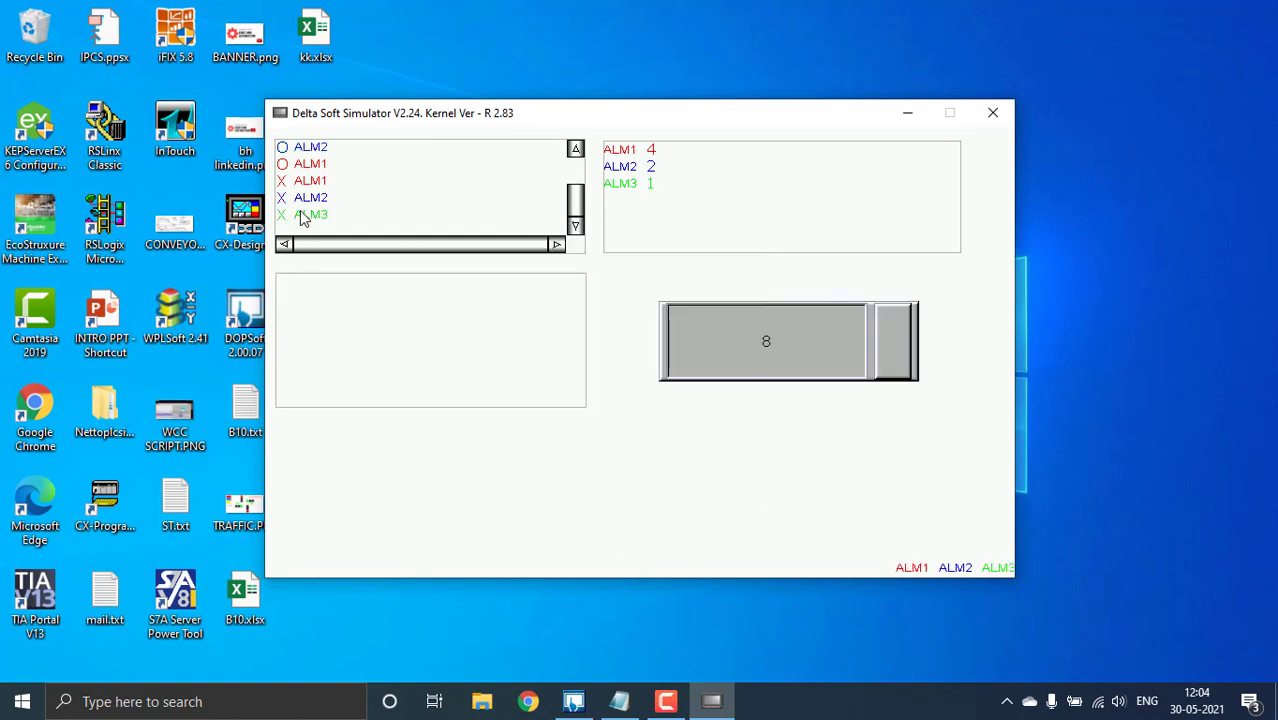